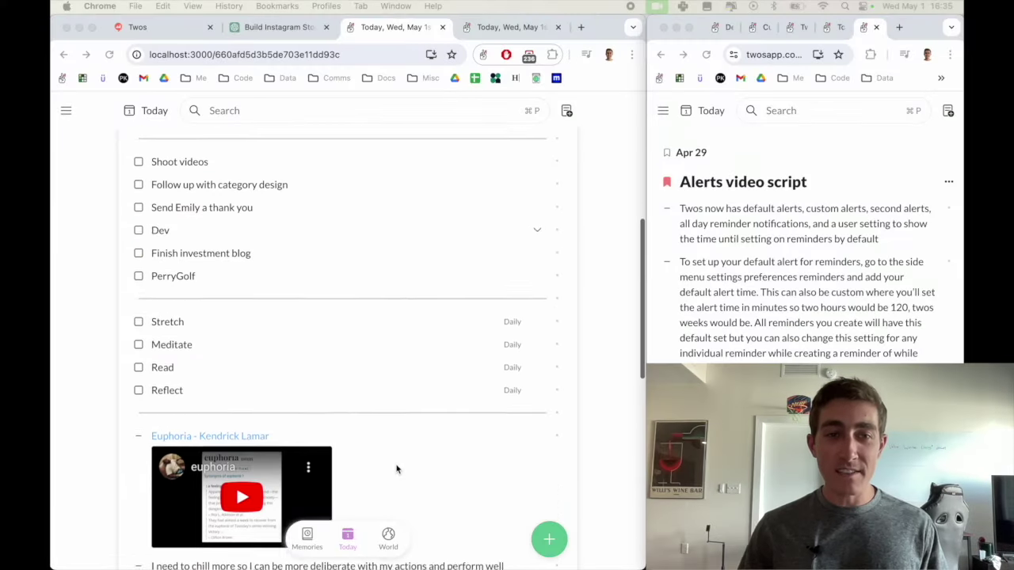
Step: Add the entry "Mother's day May 12th" at the end of today's list and accept the suggested reminder
{"action": "left_click", "coordinate": [387, 401]}
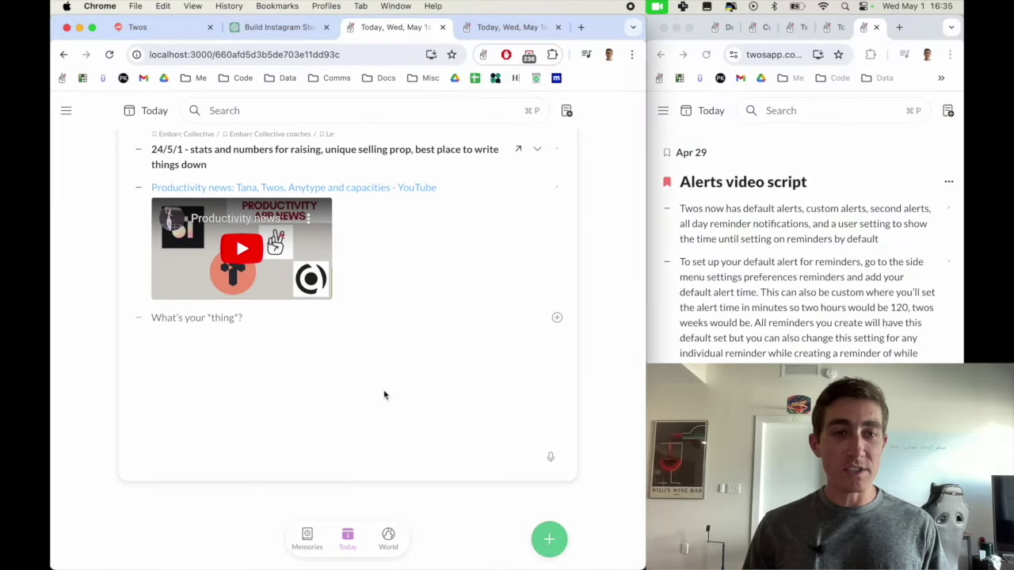
{"action": "type", "text": "Mother's day"}
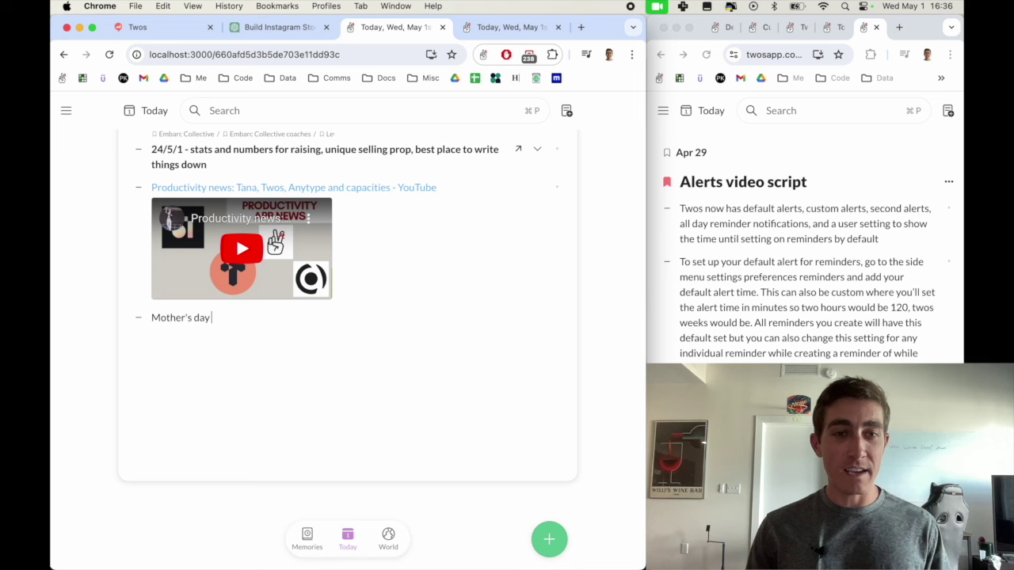
{"action": "type", "text": " May 12th"}
{"action": "key", "text": "Return"}
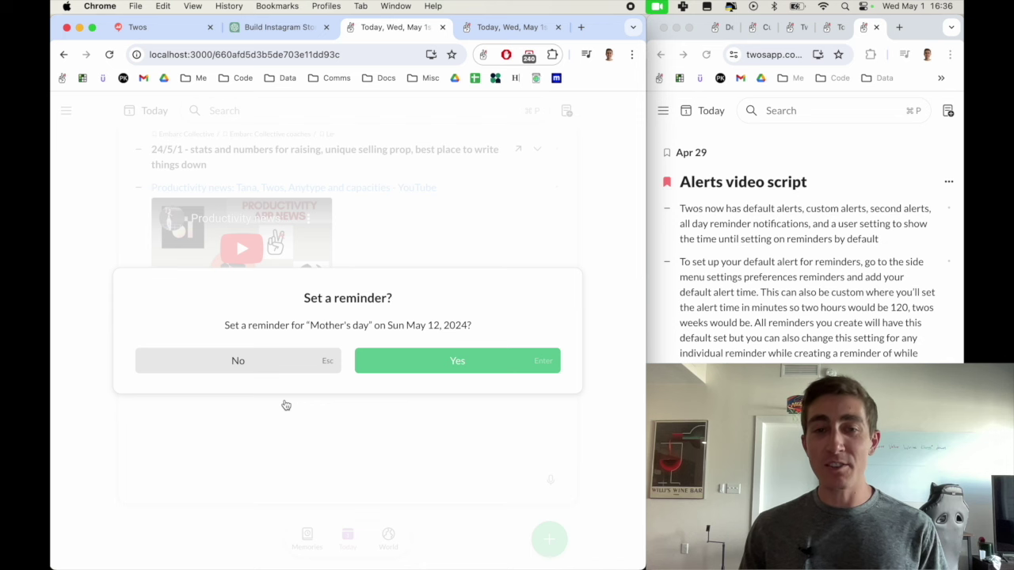
{"action": "left_click", "coordinate": [392, 366]}
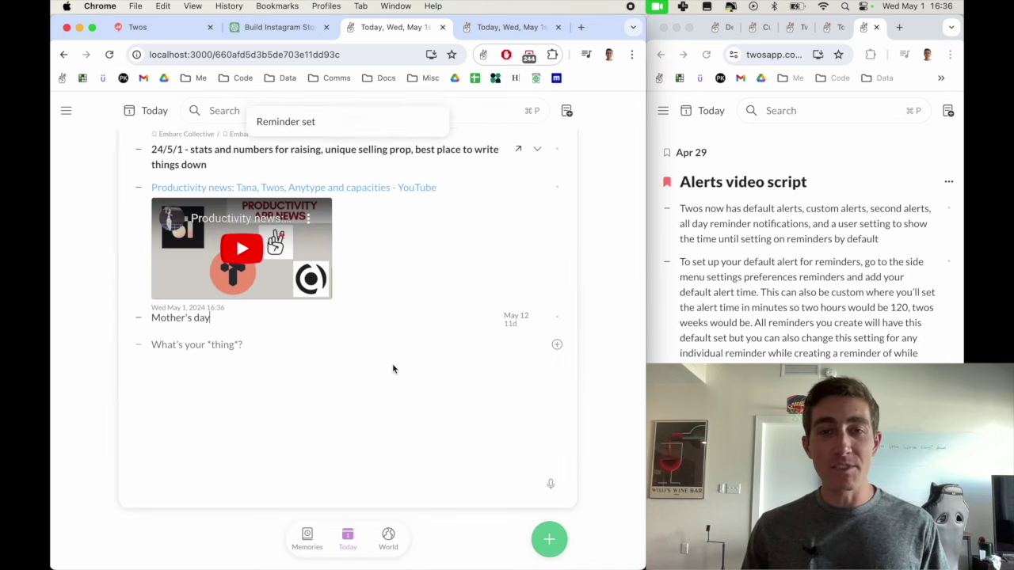
{"action": "key", "text": "Return"}
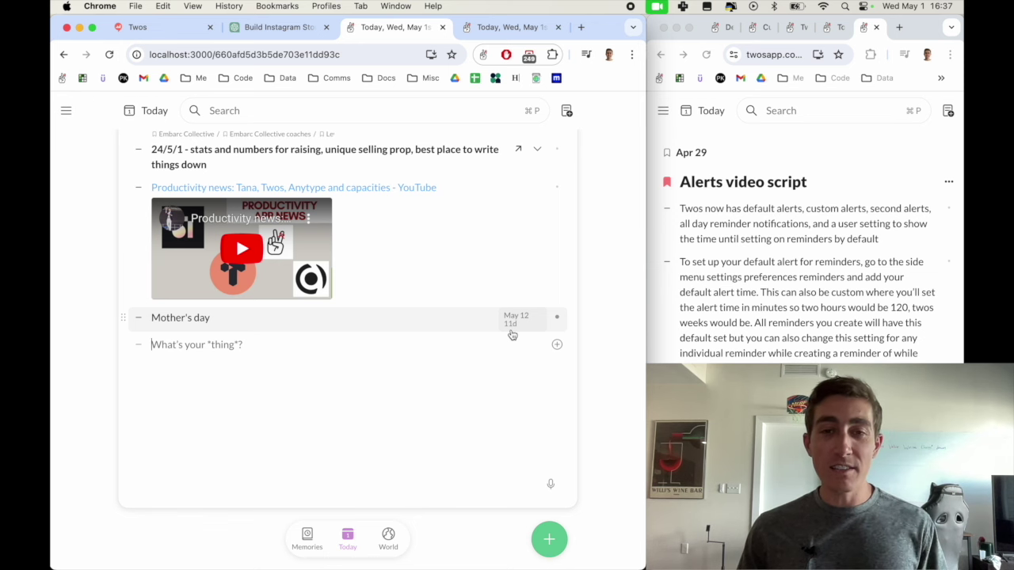
Step: Open the Mother's day reminder for editing and set its alert to 1 week and its second alert to Custom
{"action": "left_click", "coordinate": [515, 325]}
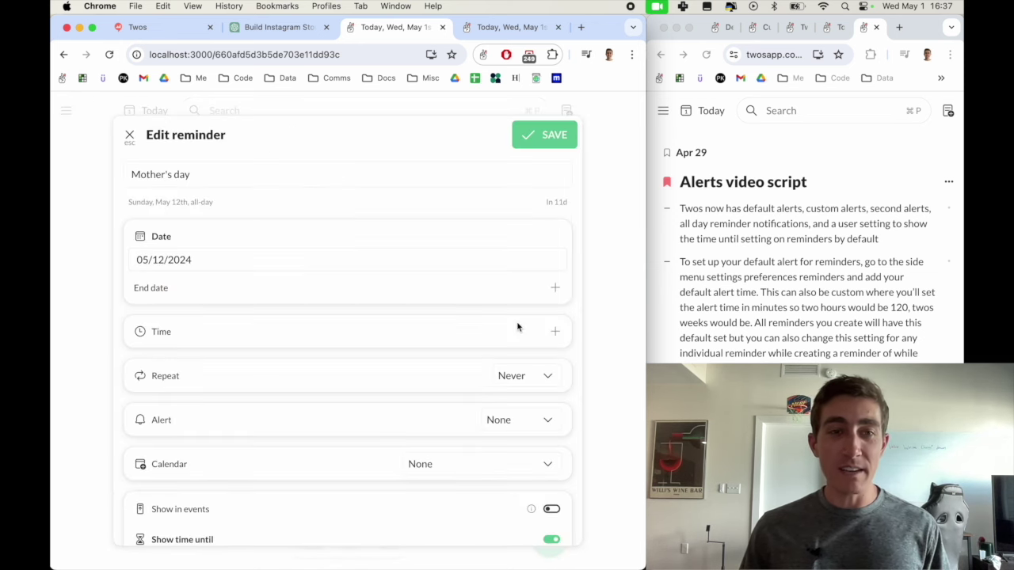
{"action": "scroll", "coordinate": [494, 344], "scroll_direction": "down", "scroll_amount": 2}
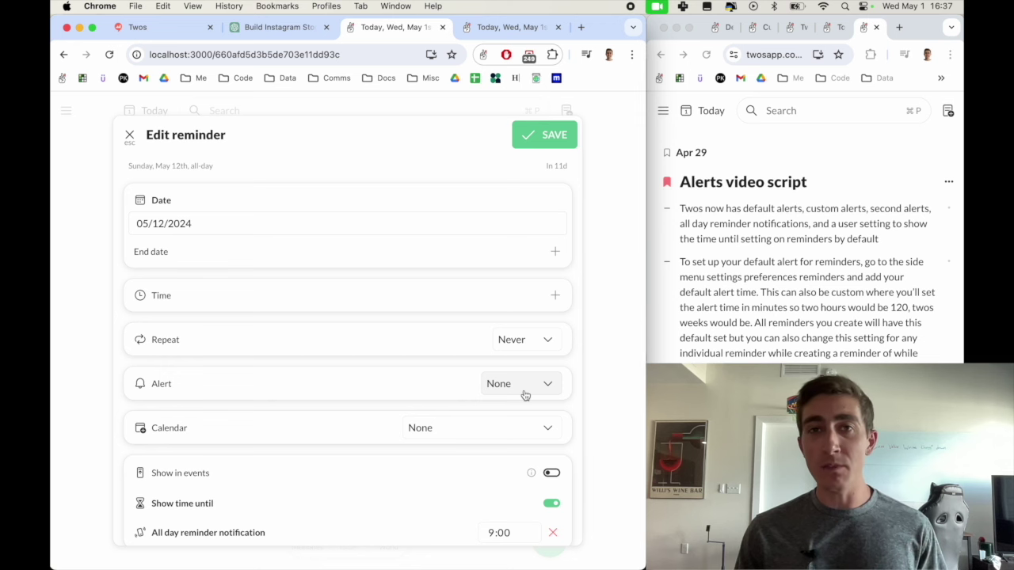
{"action": "scroll", "coordinate": [524, 395], "scroll_direction": "up", "scroll_amount": 2}
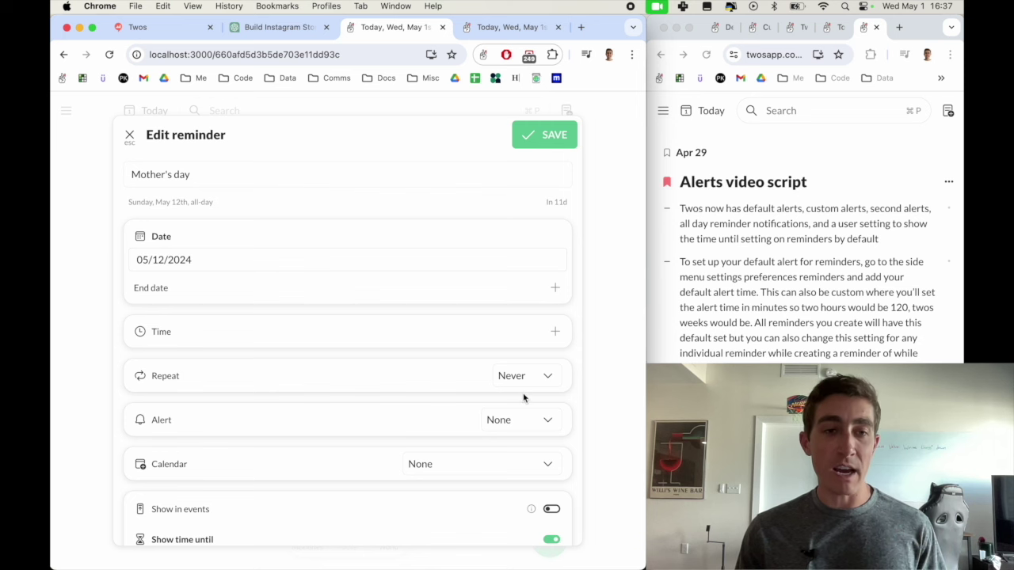
{"action": "scroll", "coordinate": [519, 428], "scroll_direction": "down", "scroll_amount": 1}
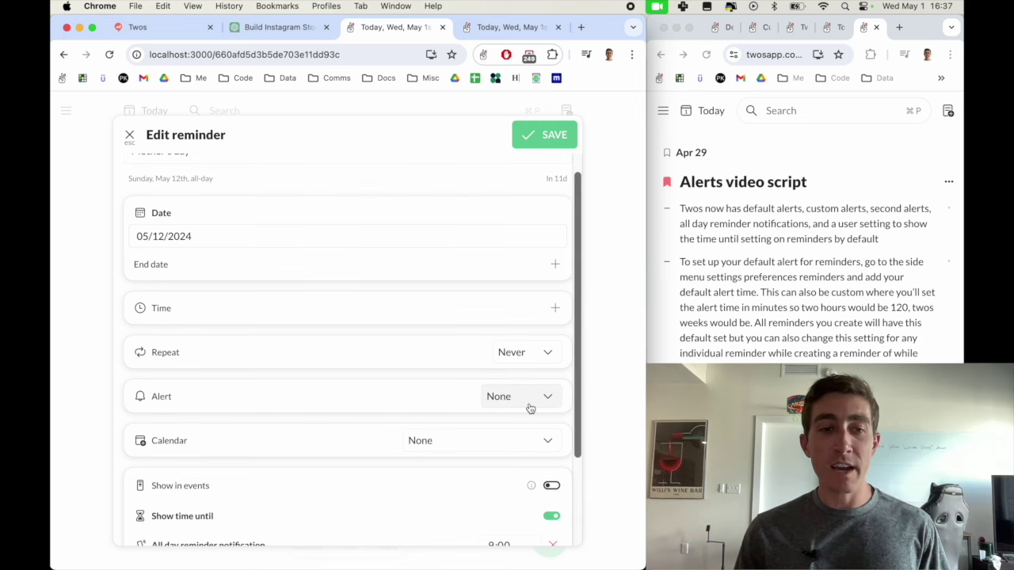
{"action": "left_click", "coordinate": [530, 408]}
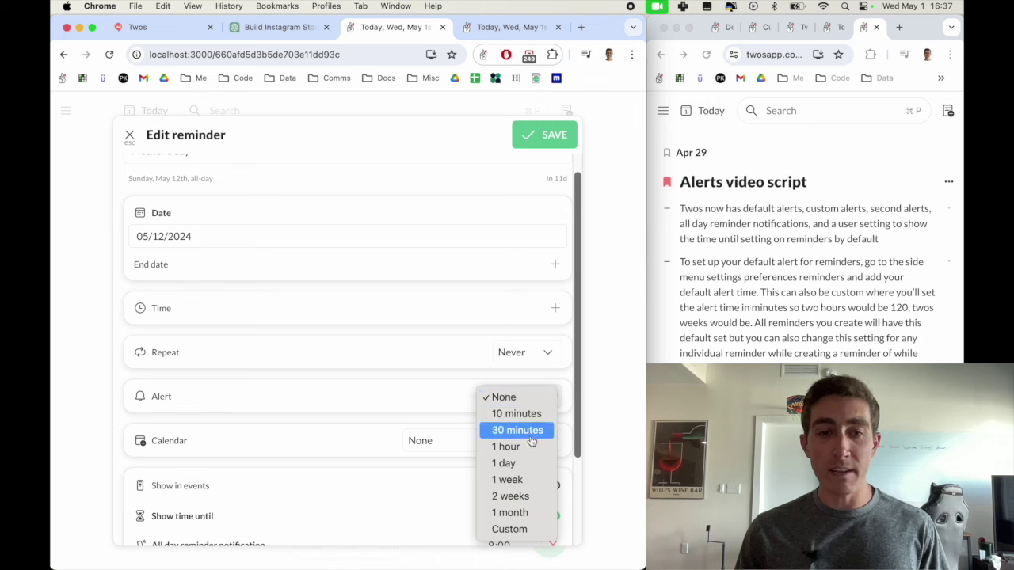
{"action": "left_click", "coordinate": [528, 480]}
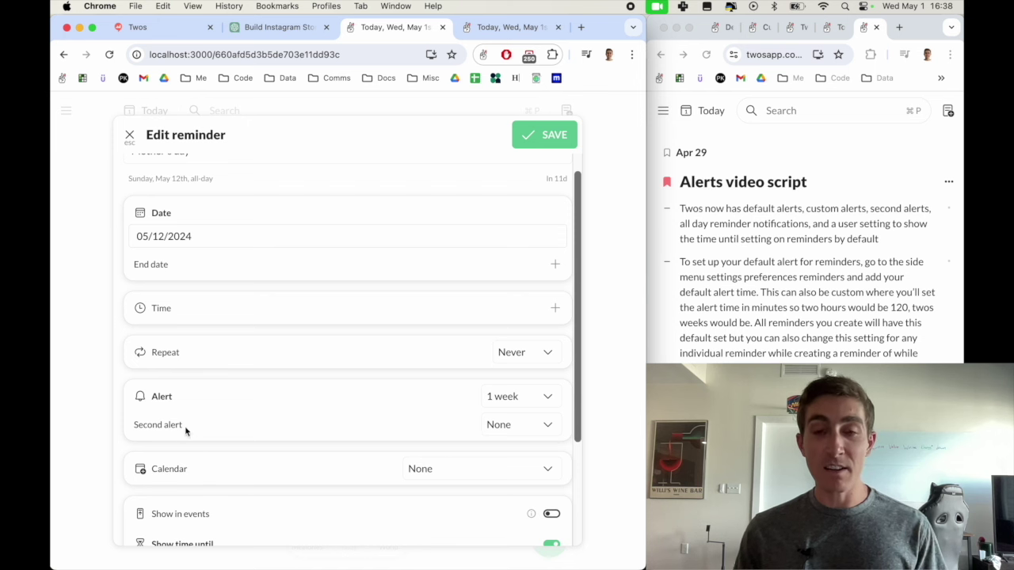
{"action": "left_click", "coordinate": [495, 426]}
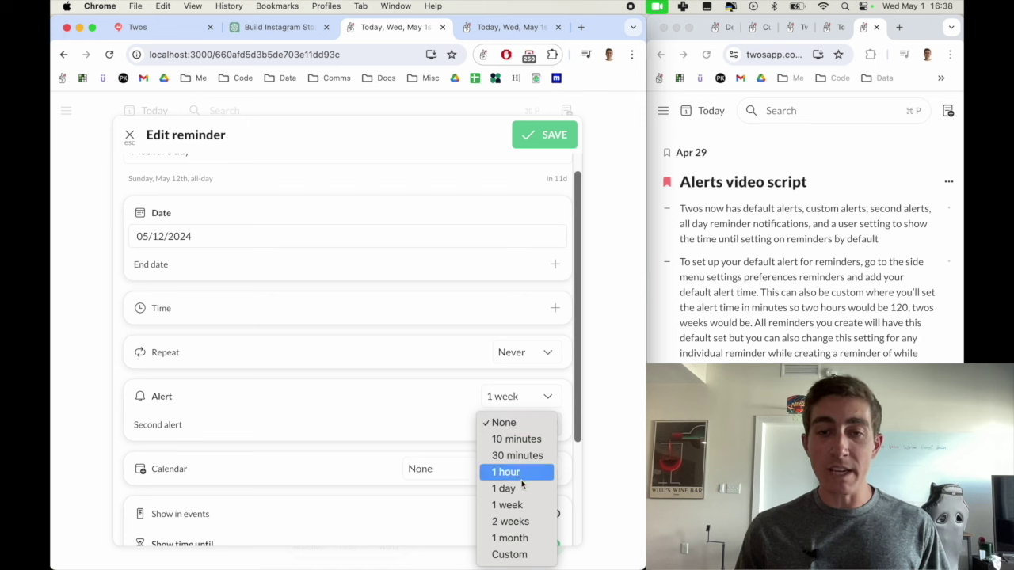
{"action": "left_click", "coordinate": [520, 559]}
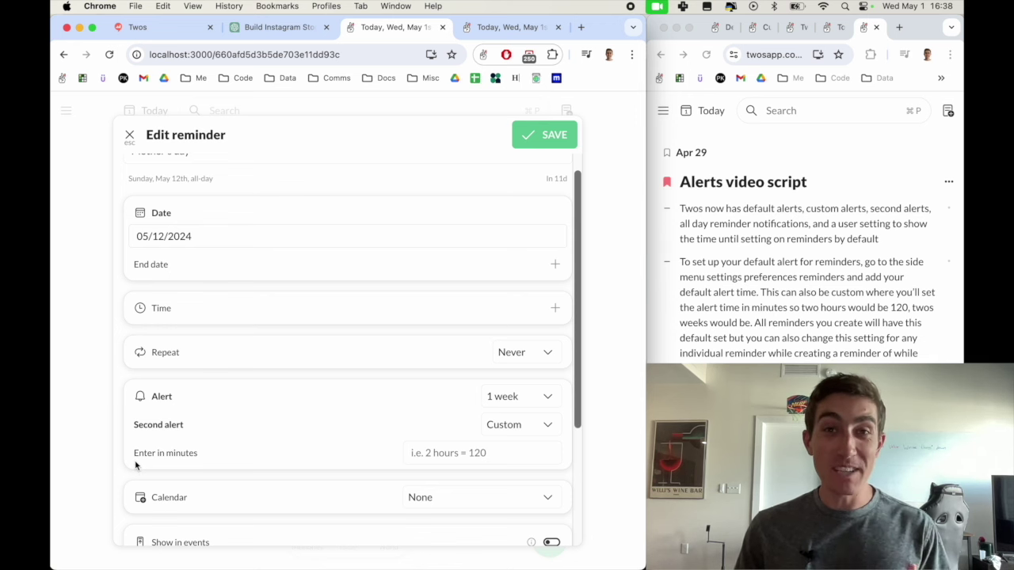
Step: Calculate 60*24*3 with Google in a new browser tab and copy the result
{"action": "left_click", "coordinate": [581, 26]}
{"action": "type", "text": "60"}
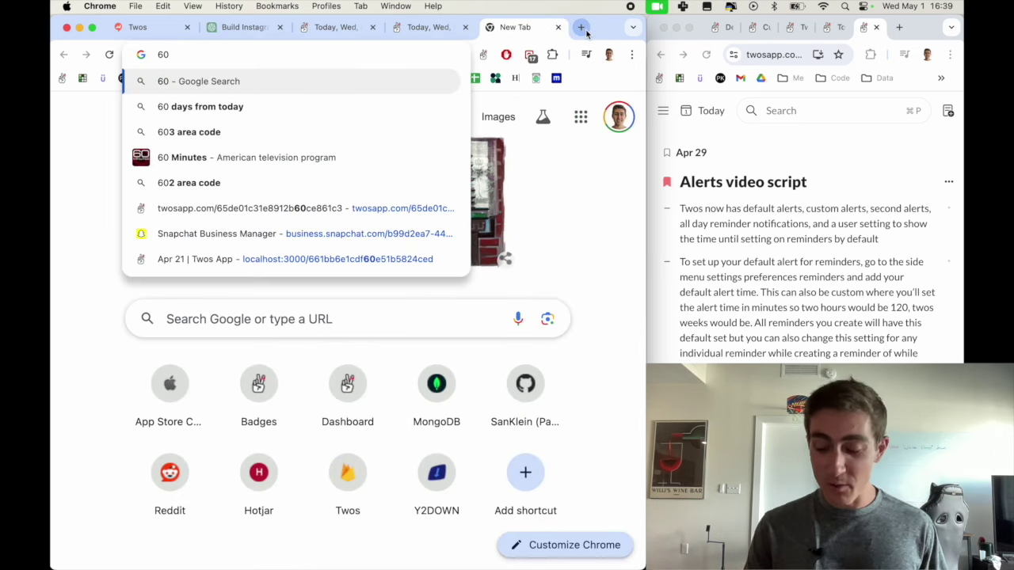
{"action": "type", "text": "*"}
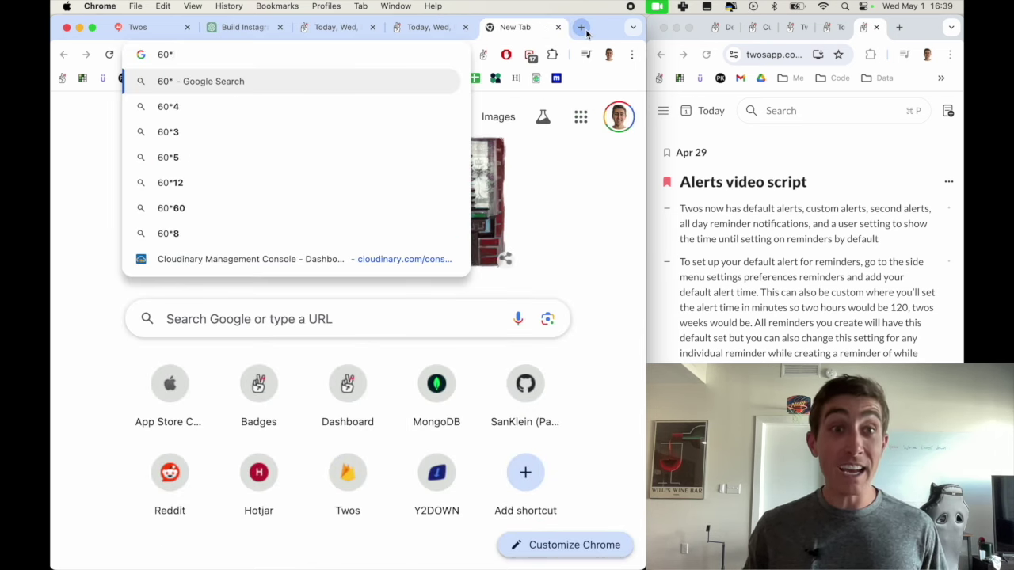
{"action": "type", "text": "24*"}
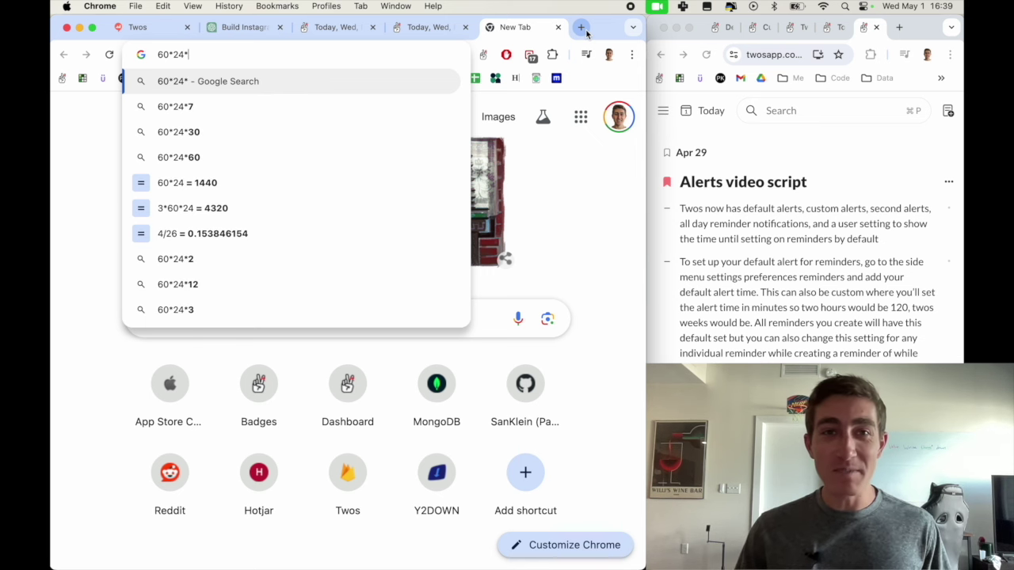
{"action": "type", "text": "3"}
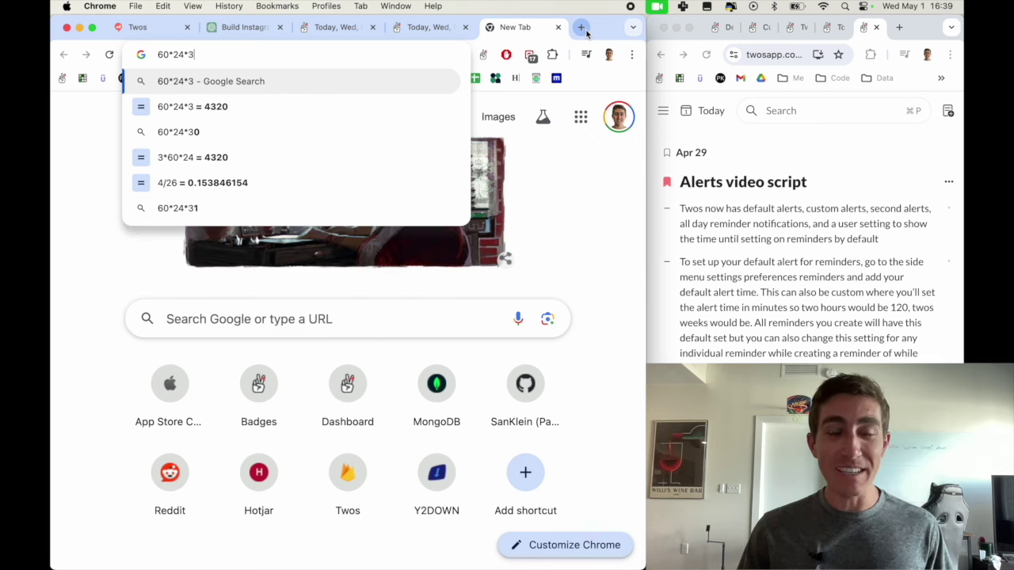
{"action": "left_click", "coordinate": [310, 108]}
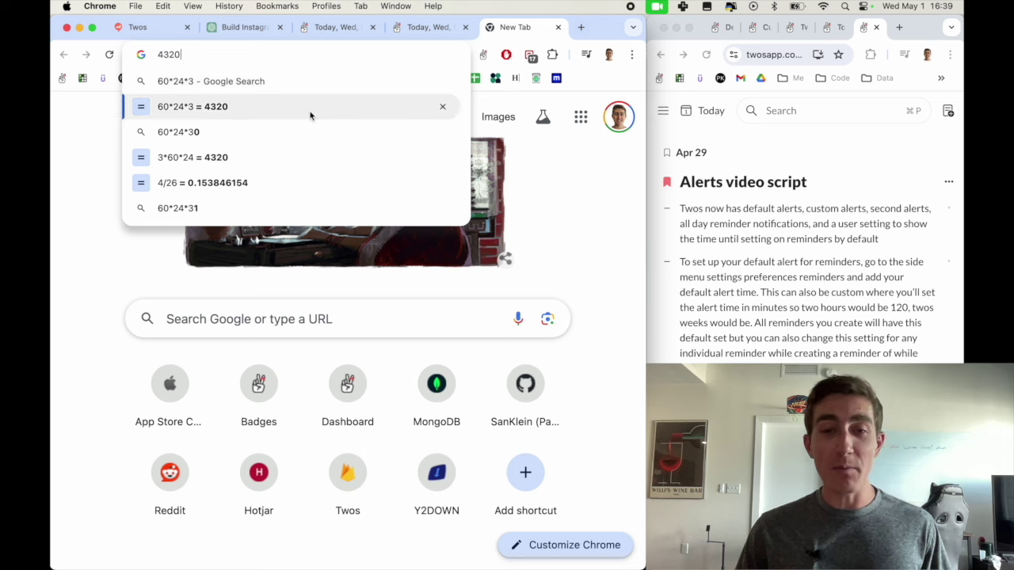
{"action": "double_click", "coordinate": [487, 246]}
{"action": "key", "text": "super+c"}
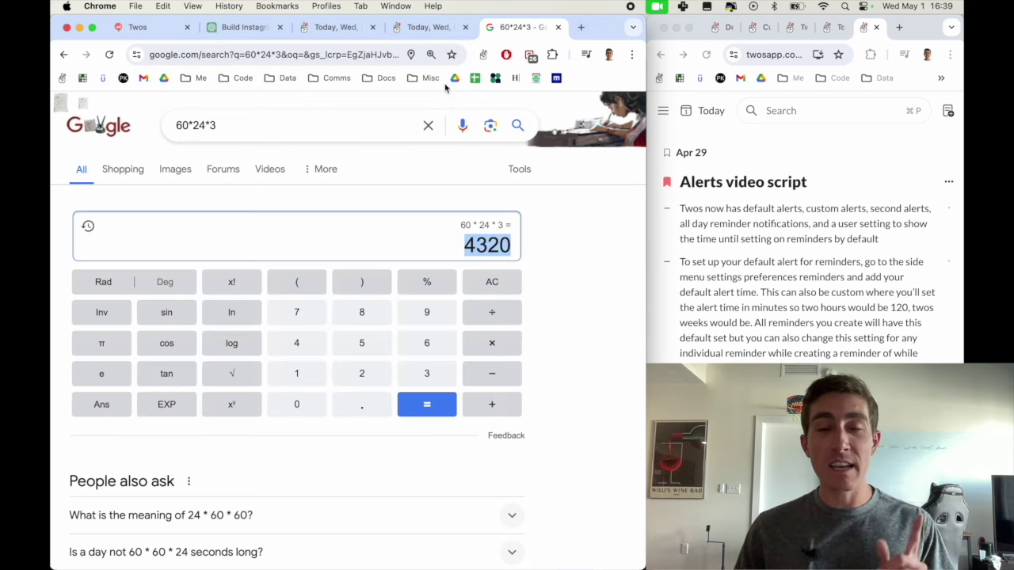
Step: Back in the Mother's day reminder, paste 4320 as the second alert's minutes and save the reminder
{"action": "key", "text": "super+3"}
{"action": "left_click", "coordinate": [469, 448]}
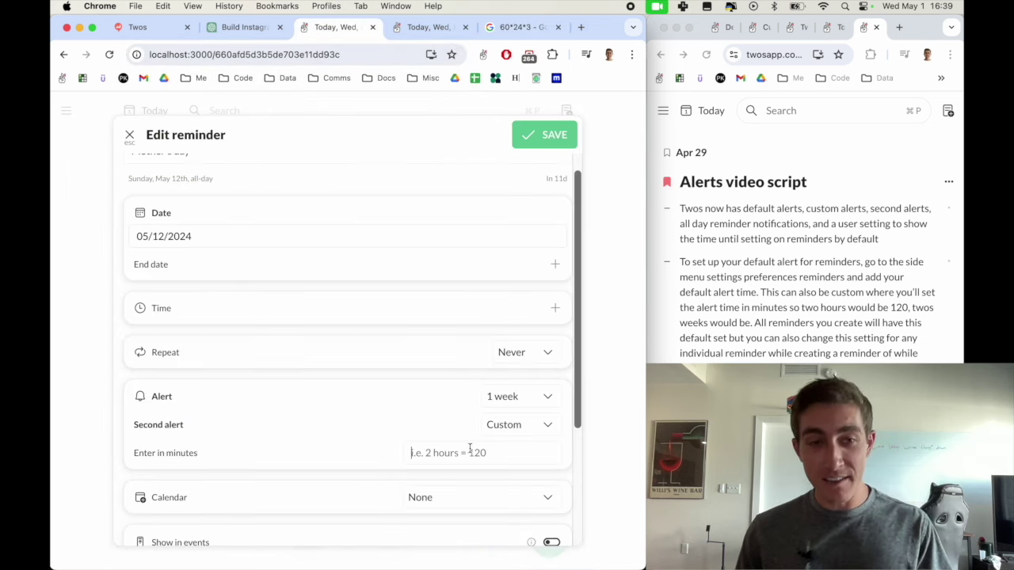
{"action": "key", "text": "super+v"}
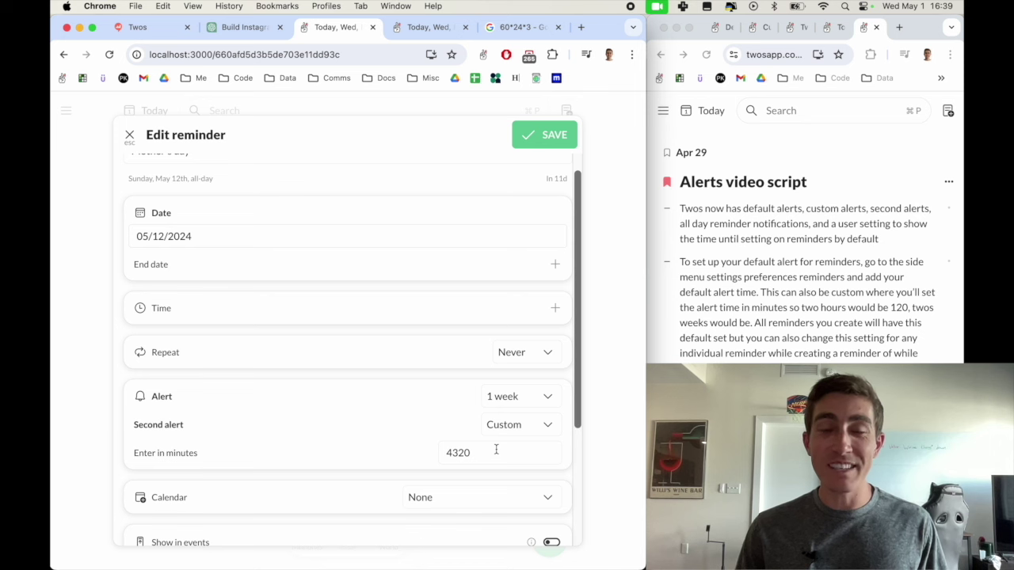
{"action": "left_click", "coordinate": [564, 140]}
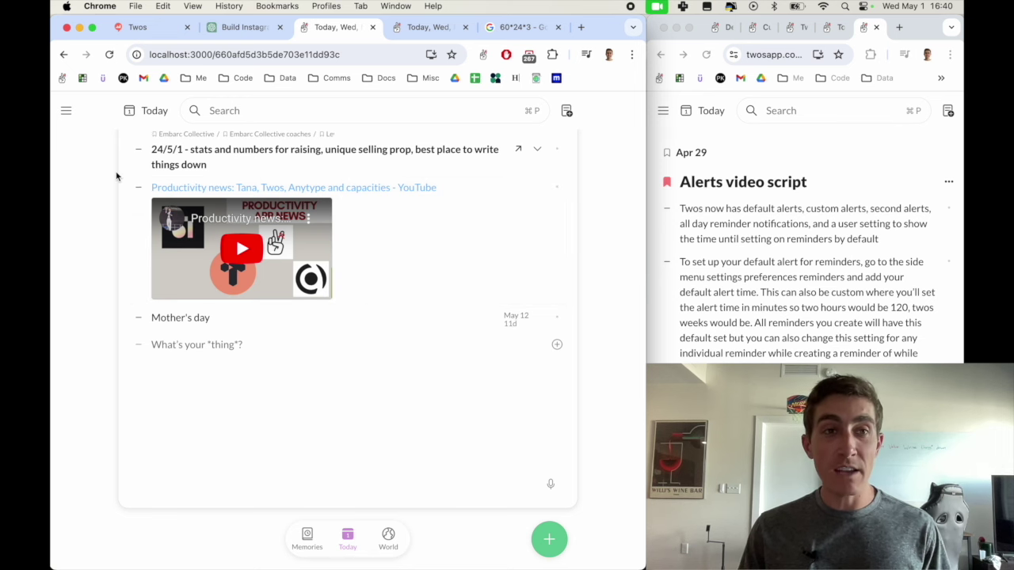
Step: In the Events & reminders preferences, set the default alert time to 1 day
{"action": "left_click", "coordinate": [68, 113]}
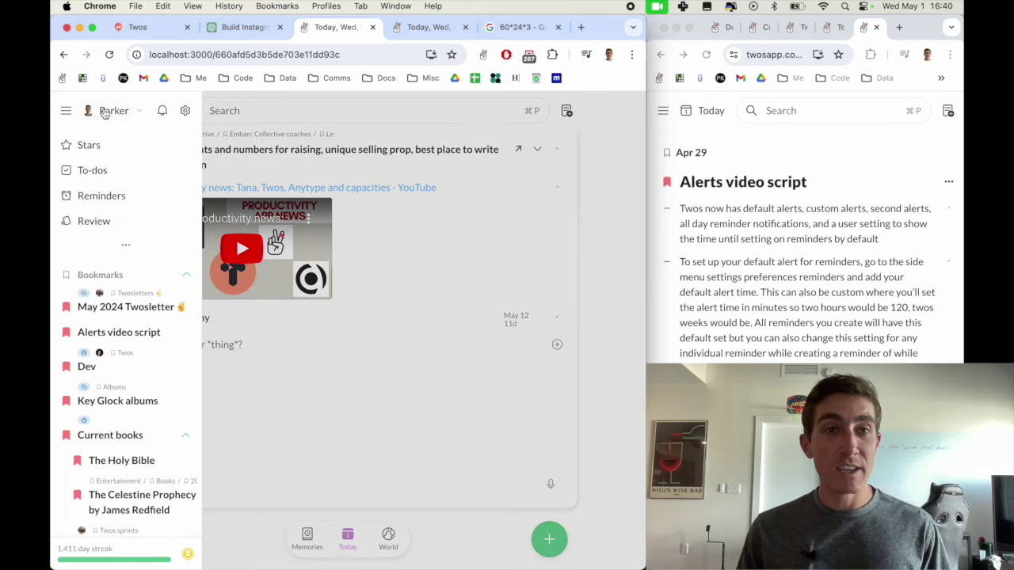
{"action": "left_click", "coordinate": [184, 110]}
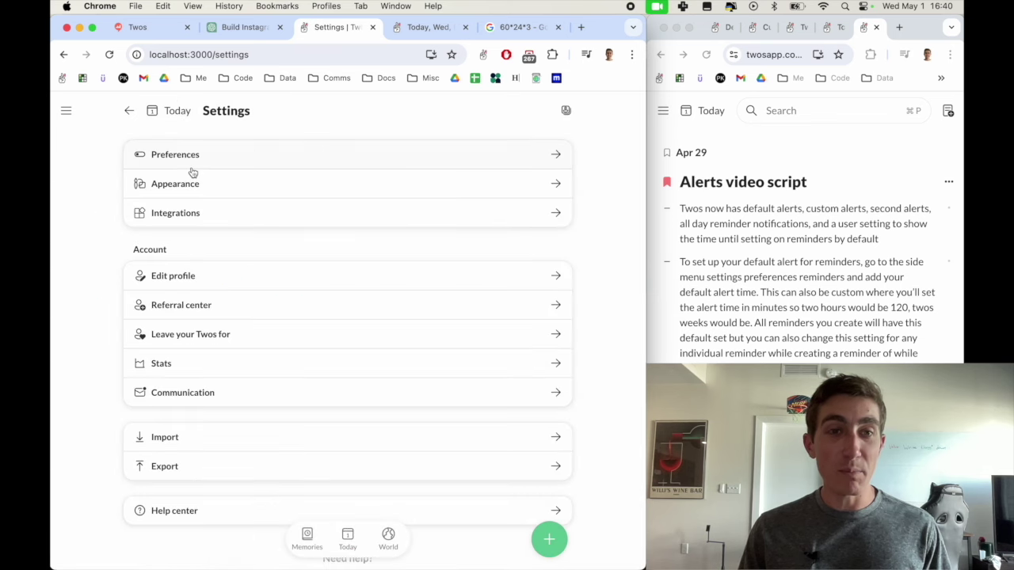
{"action": "left_click", "coordinate": [195, 164]}
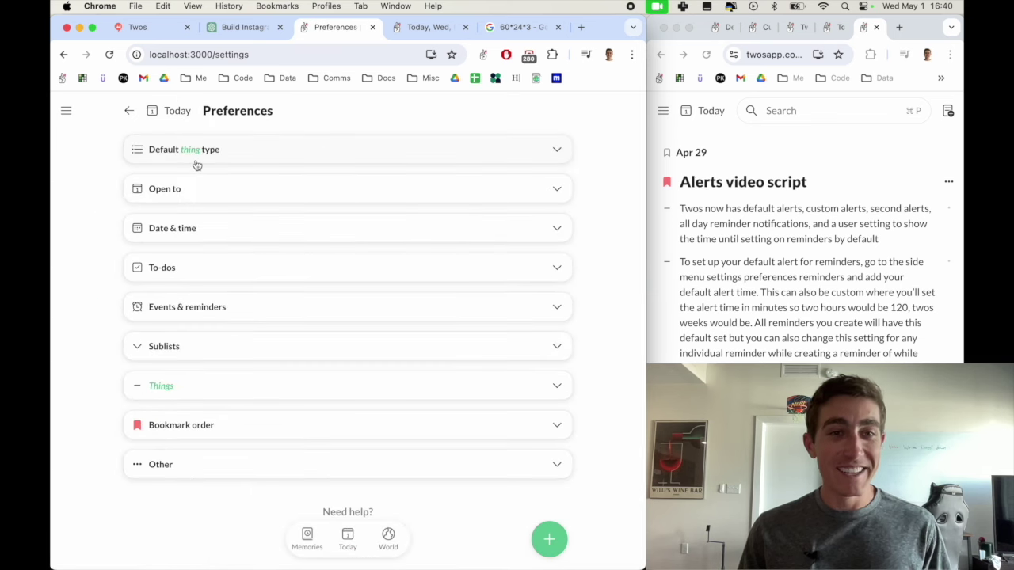
{"action": "left_click", "coordinate": [213, 314]}
{"action": "scroll", "coordinate": [212, 312], "scroll_direction": "down", "scroll_amount": 3}
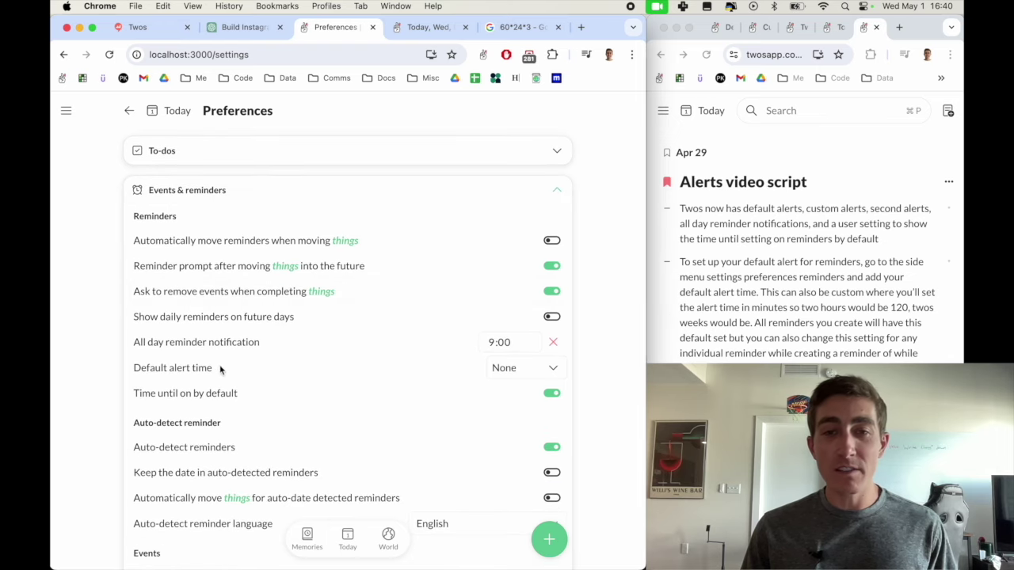
{"action": "left_click", "coordinate": [523, 376]}
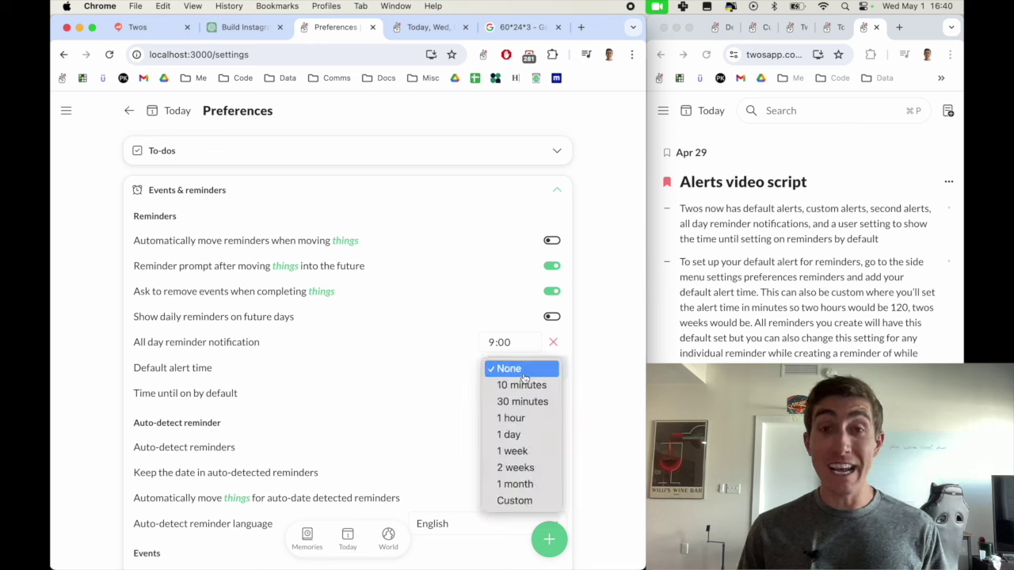
{"action": "left_click", "coordinate": [525, 436]}
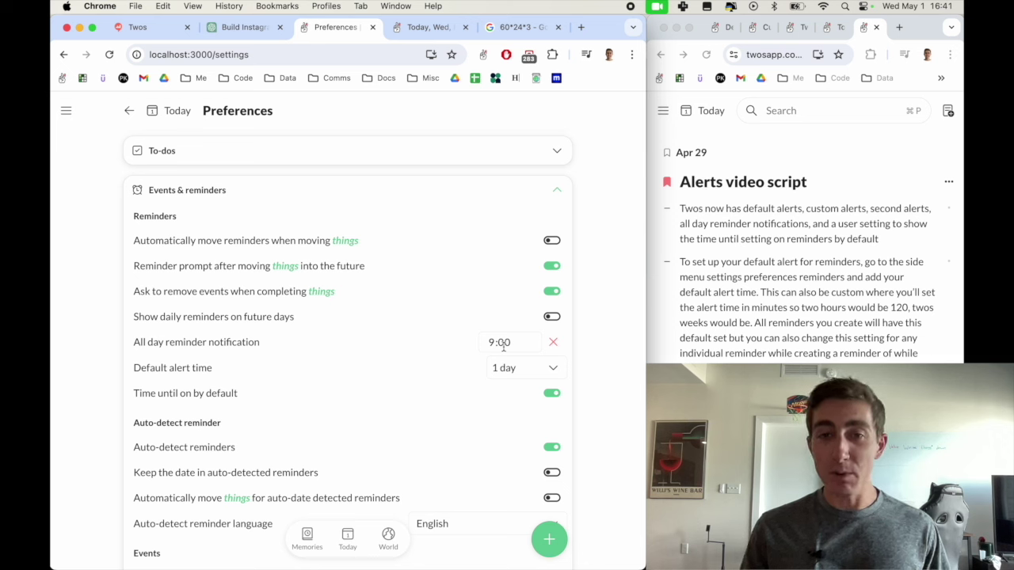
Step: Try 10:00 for the default all-day reminder notification, remove it and restore it at 9:00
{"action": "left_click", "coordinate": [503, 347]}
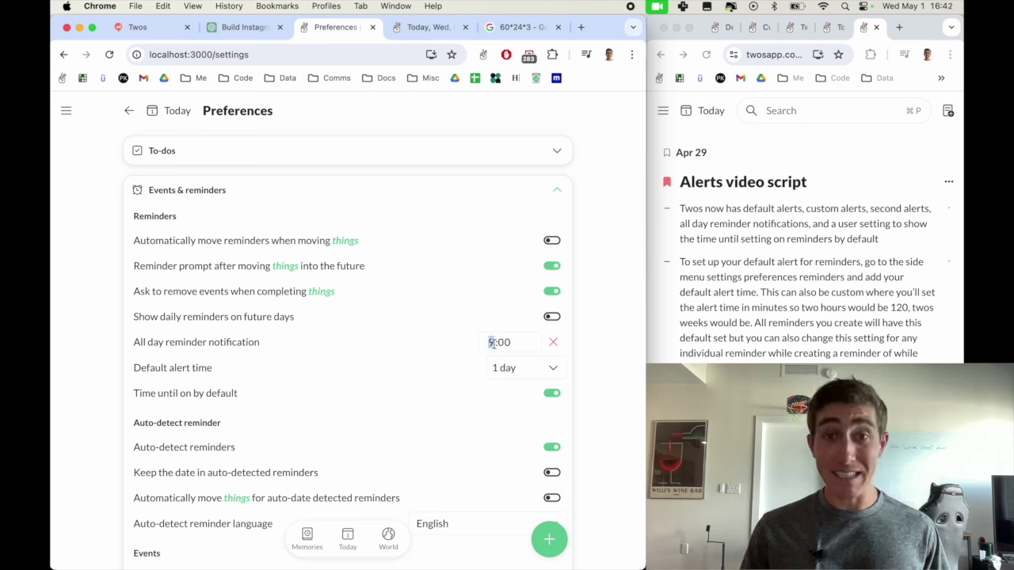
{"action": "type", "text": "10"}
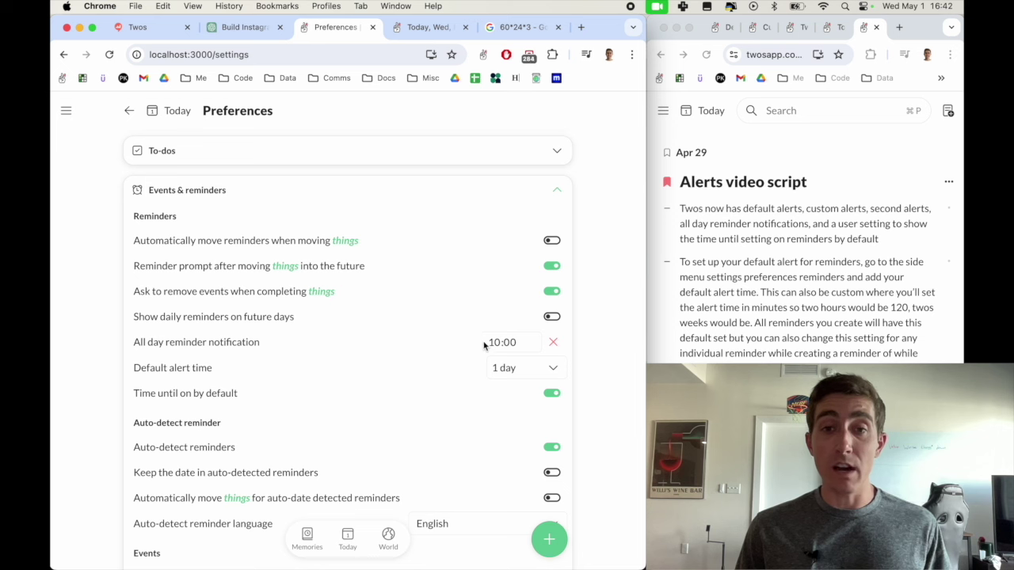
{"action": "left_click", "coordinate": [552, 344]}
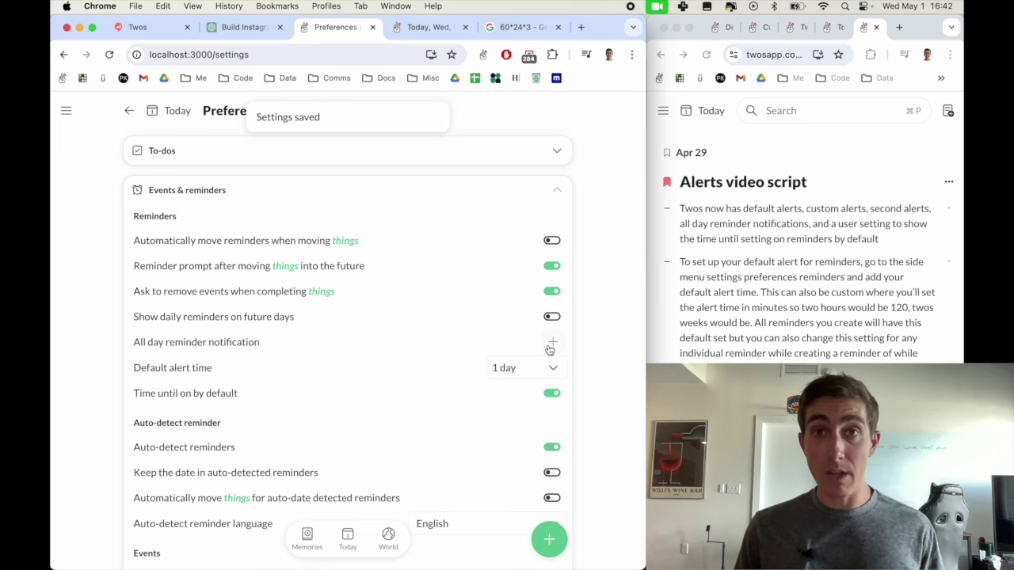
{"action": "left_click", "coordinate": [552, 343]}
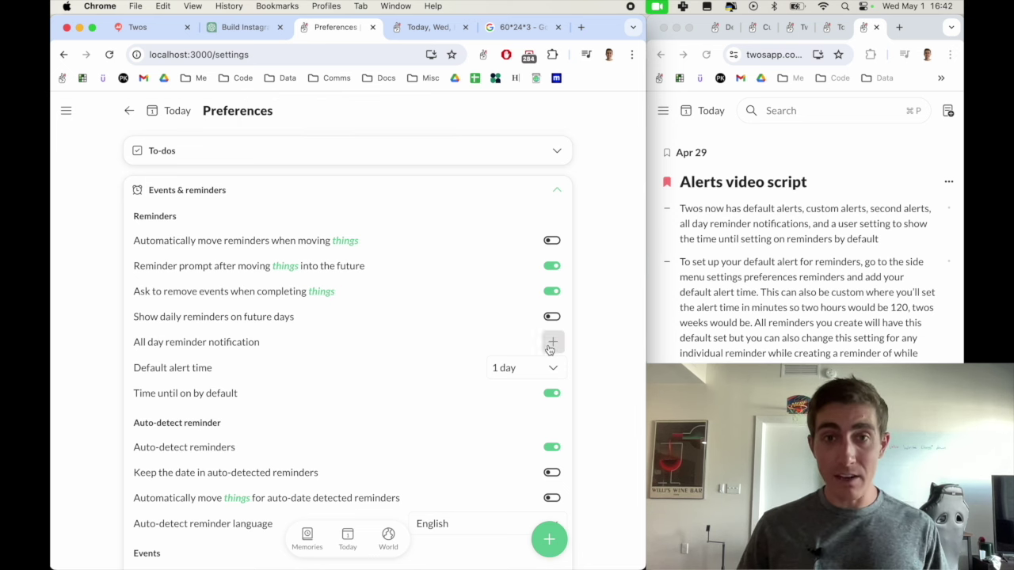
{"action": "type", "text": "9:00"}
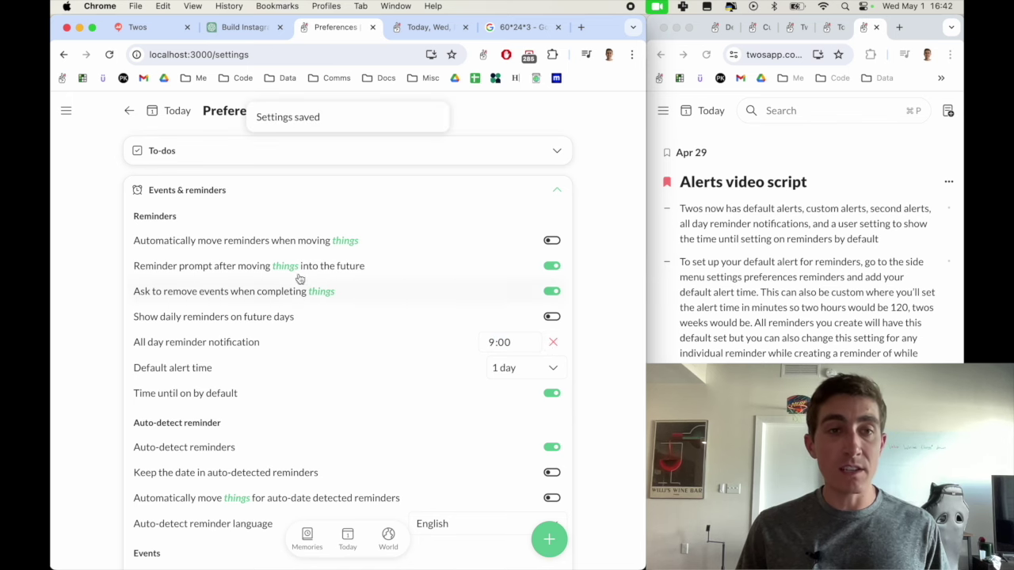
Step: On today's list, set the Stretch daily reminder's all-day reminder notification to 19:00 and save it
{"action": "left_click", "coordinate": [176, 111]}
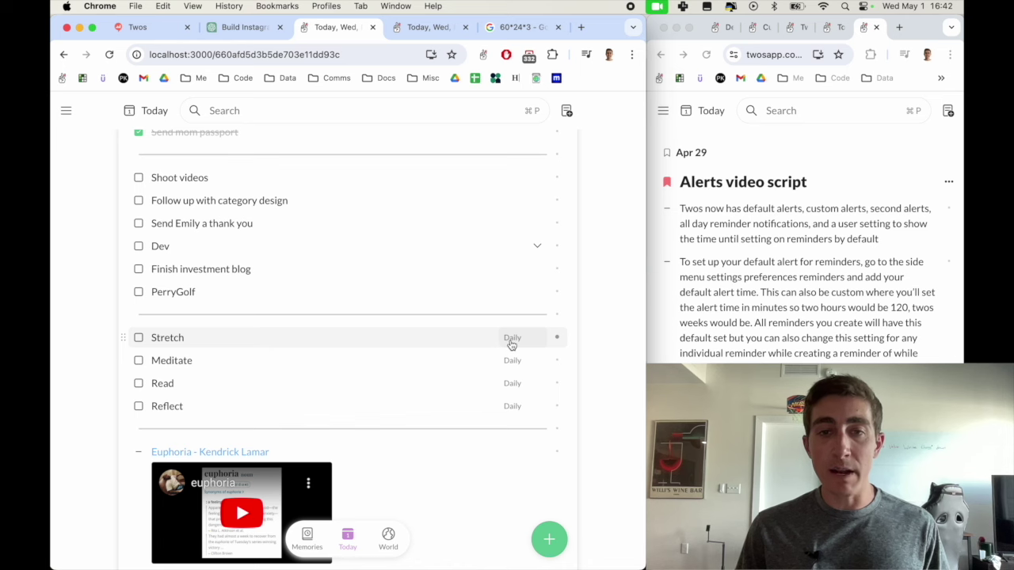
{"action": "left_click", "coordinate": [511, 339]}
{"action": "scroll", "coordinate": [513, 351], "scroll_direction": "down", "scroll_amount": 4}
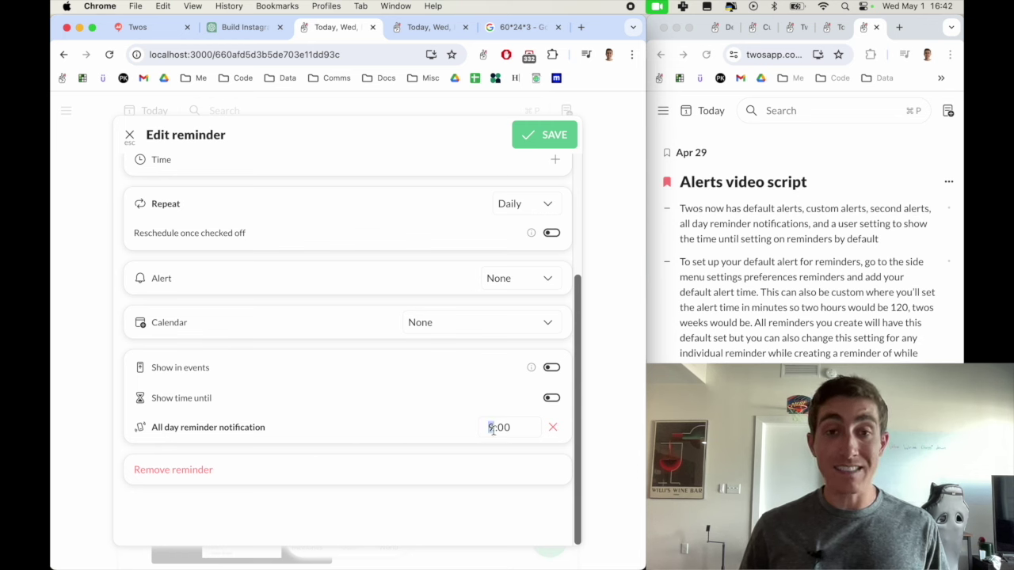
{"action": "type", "text": "19"}
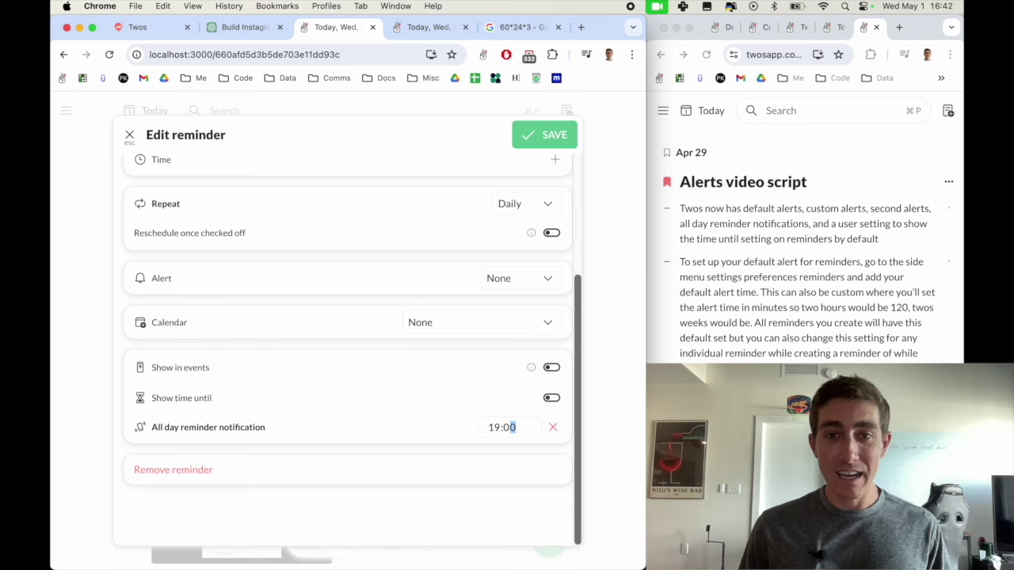
{"action": "left_click", "coordinate": [552, 138]}
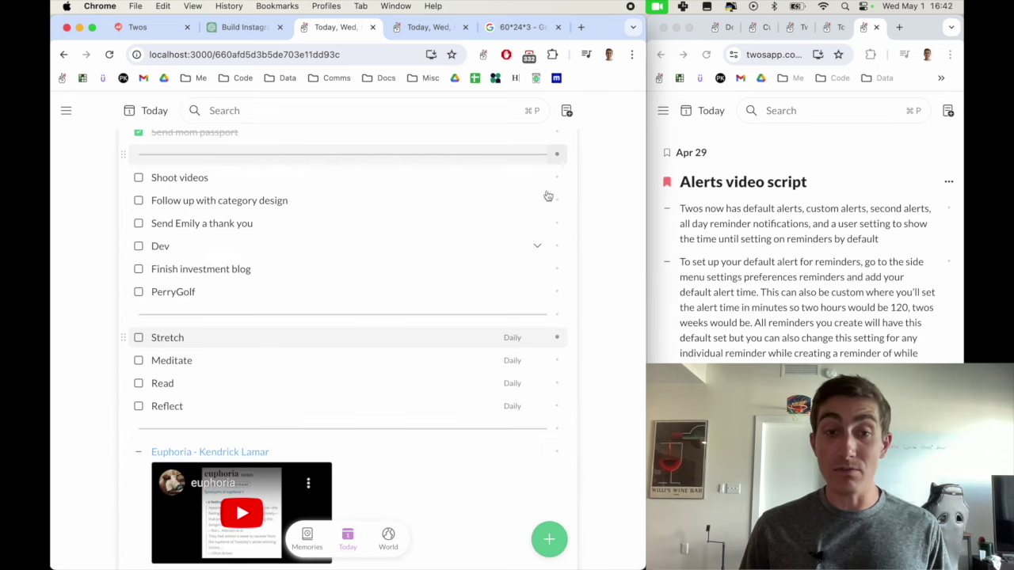
Step: Set the Meditate daily reminder's all-day reminder notification to 10:00 and save it
{"action": "left_click", "coordinate": [514, 362]}
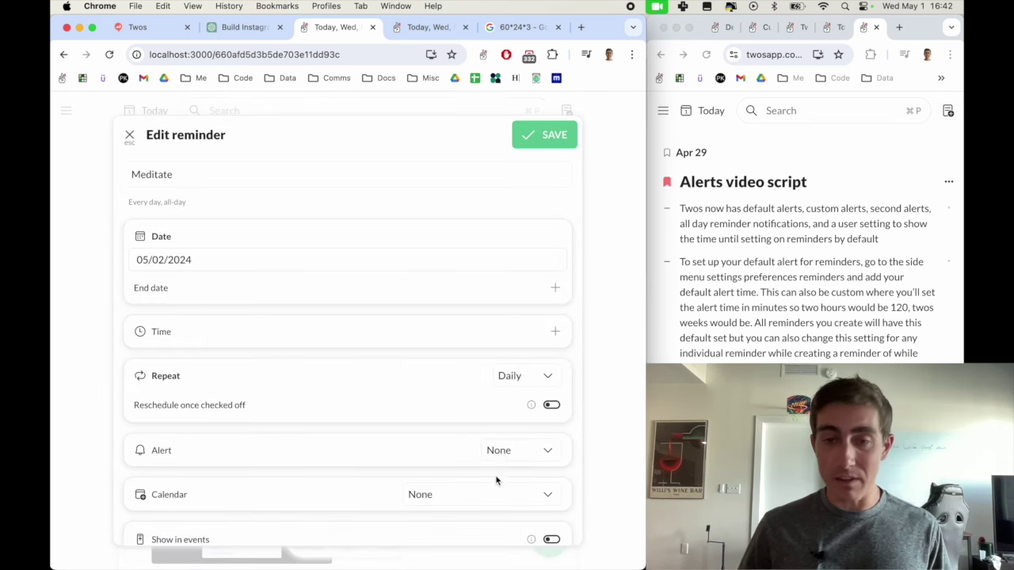
{"action": "scroll", "coordinate": [496, 478], "scroll_direction": "down", "scroll_amount": 3}
{"action": "left_click", "coordinate": [496, 431]}
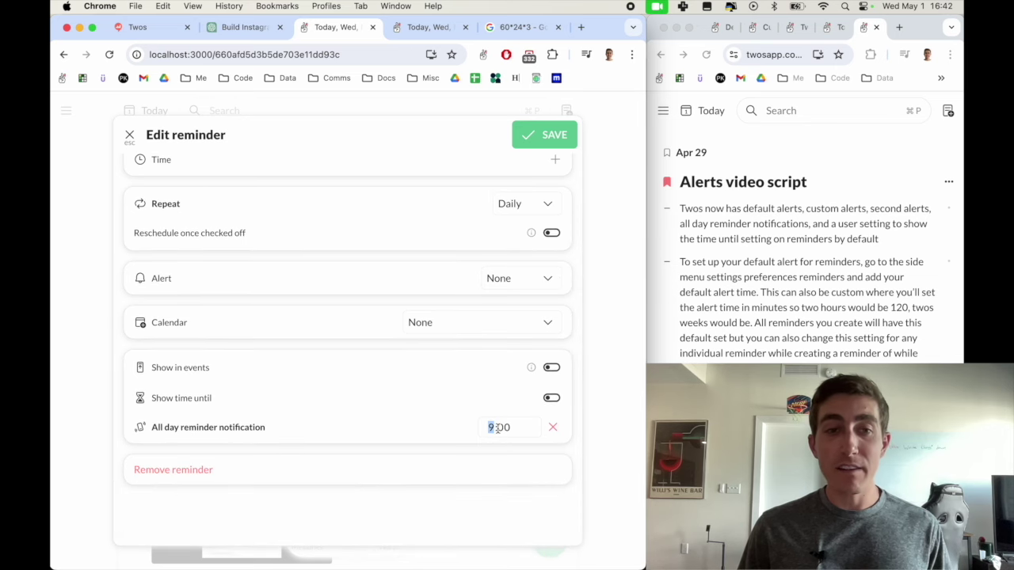
{"action": "type", "text": "10"}
{"action": "left_click", "coordinate": [545, 137]}
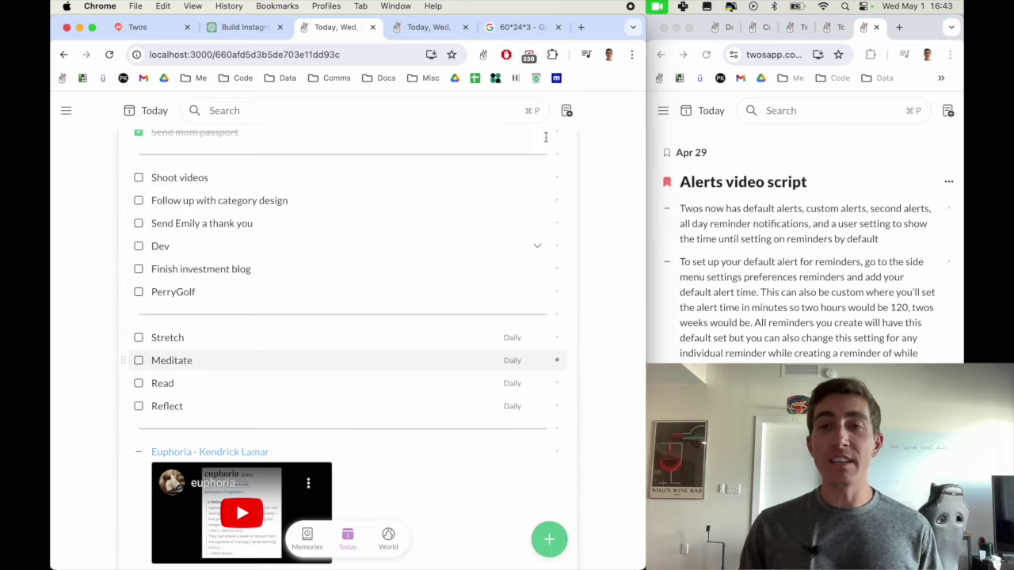
Step: Below Mother's day, add a dinner with the friend's name on Saturday at 6p and accept the suggested reminder
{"action": "scroll", "coordinate": [543, 355], "scroll_direction": "down", "scroll_amount": 10}
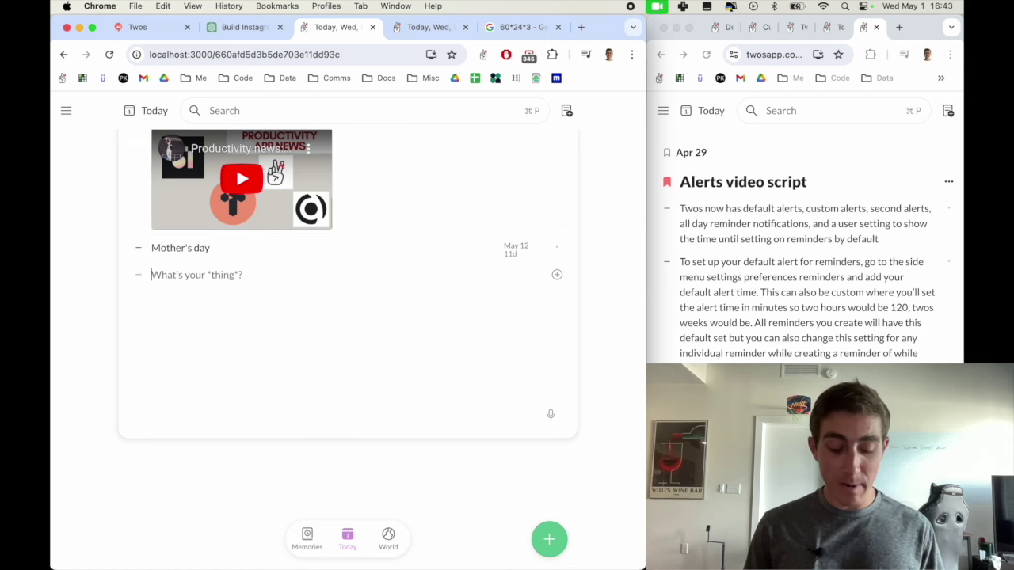
{"action": "type", "text": "Dinner wit"}
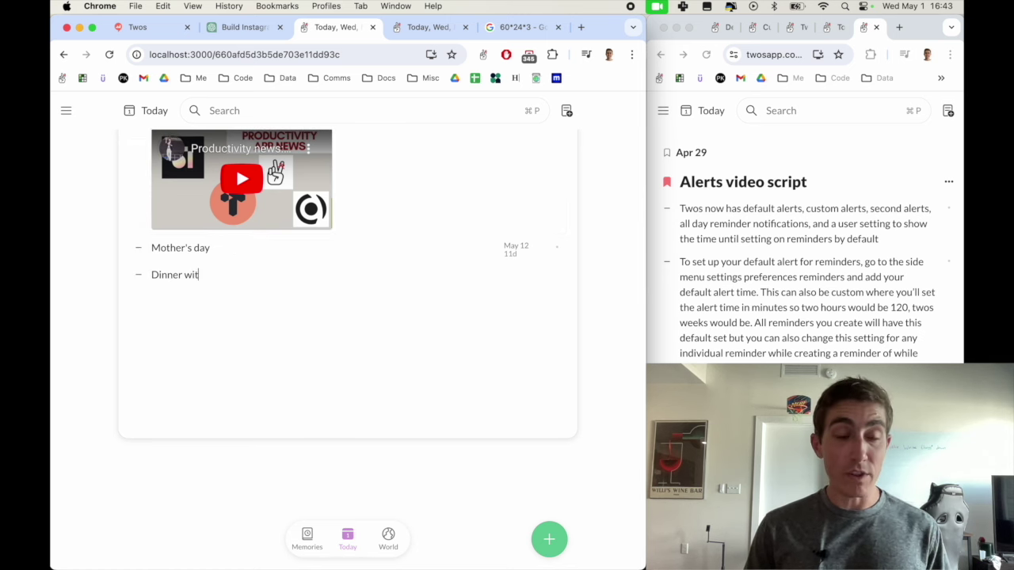
{"action": "type", "text": "h Joe on Sa"}
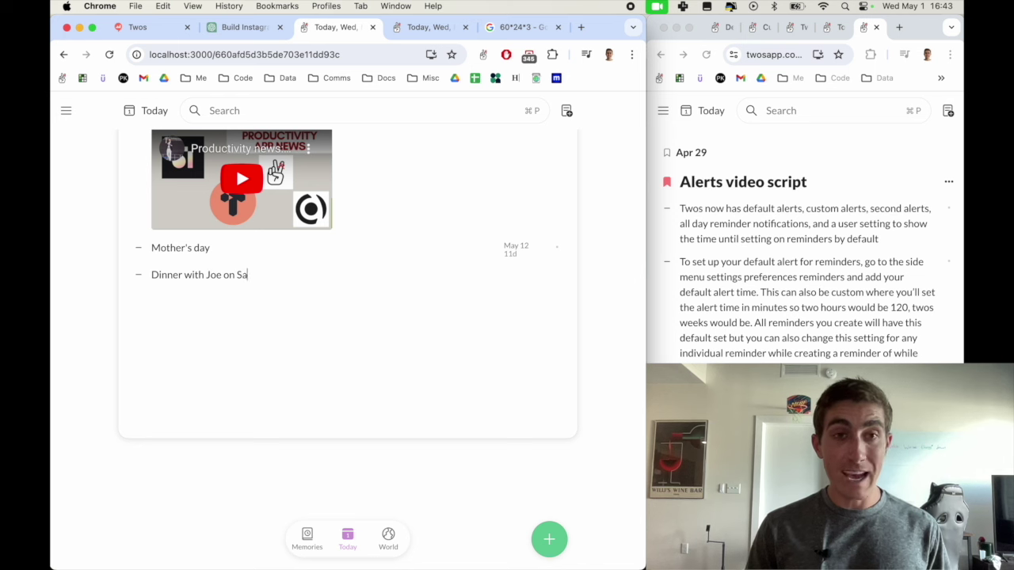
{"action": "type", "text": "turday at 6p"}
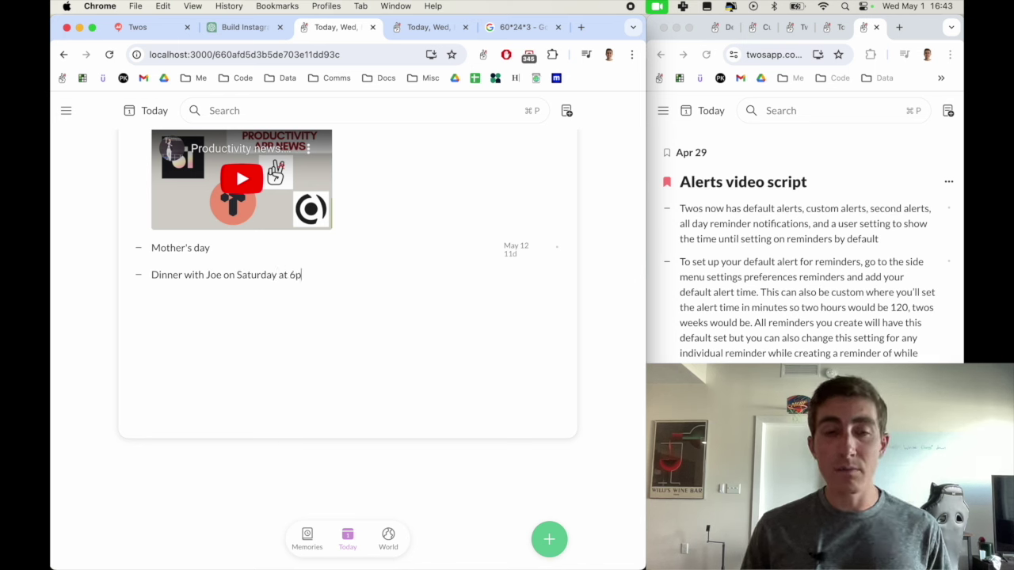
{"action": "key", "text": "Return"}
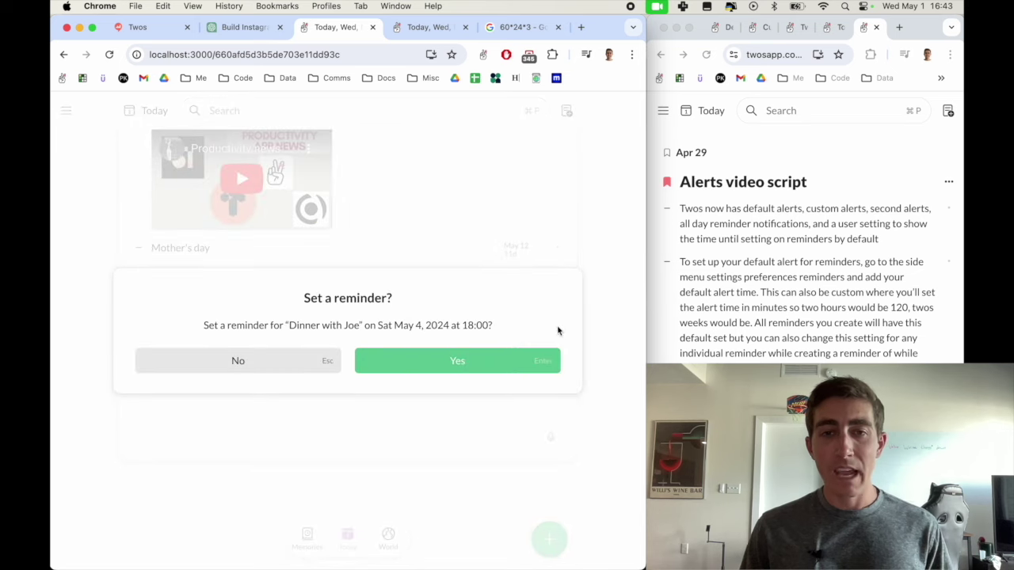
{"action": "left_click", "coordinate": [497, 365]}
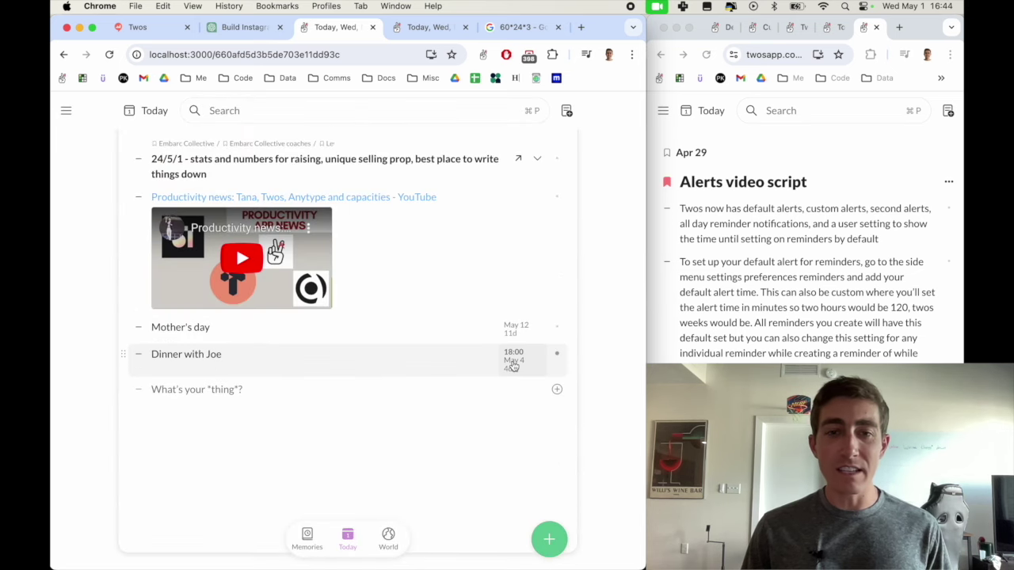
Step: Check the alert settings of the new dinner reminder and close it without changes
{"action": "left_click", "coordinate": [511, 362]}
{"action": "scroll", "coordinate": [513, 368], "scroll_direction": "down", "scroll_amount": 5}
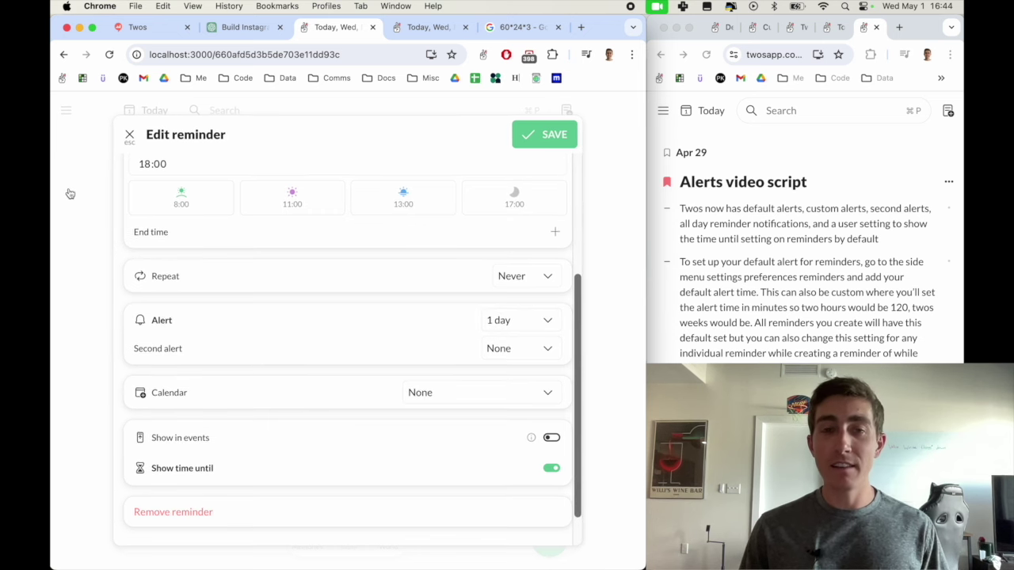
{"action": "left_click", "coordinate": [123, 139]}
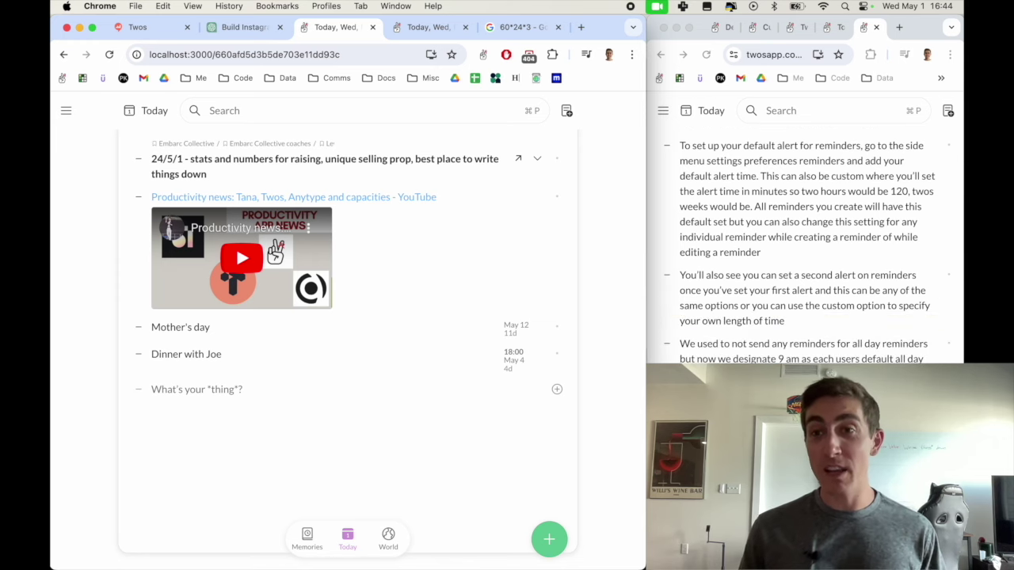
Step: Turn off Show time until for the dinner reminder and save it
{"action": "scroll", "coordinate": [567, 409], "scroll_direction": "up", "scroll_amount": 1}
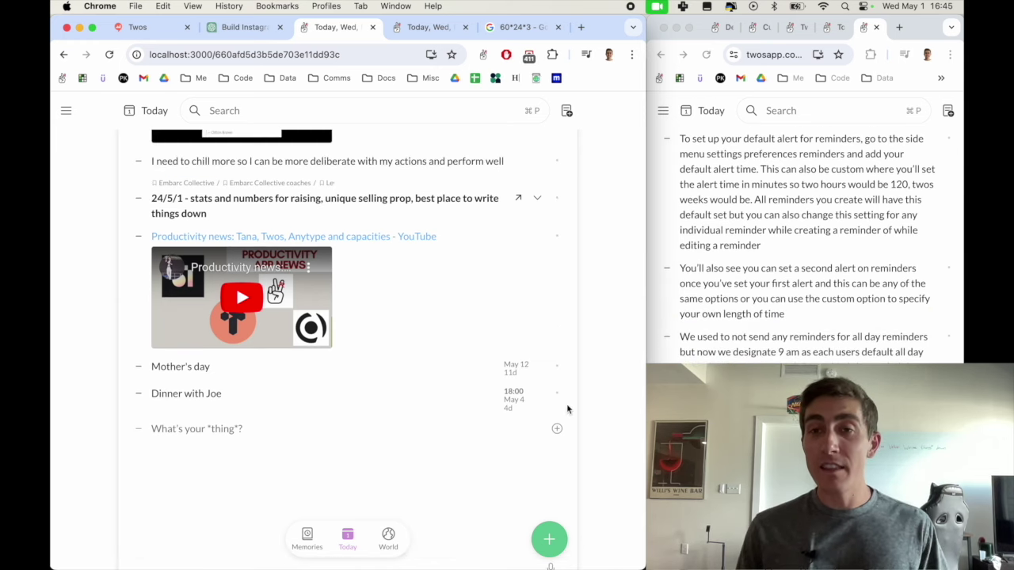
{"action": "left_click", "coordinate": [514, 399]}
{"action": "scroll", "coordinate": [517, 419], "scroll_direction": "down", "scroll_amount": 4}
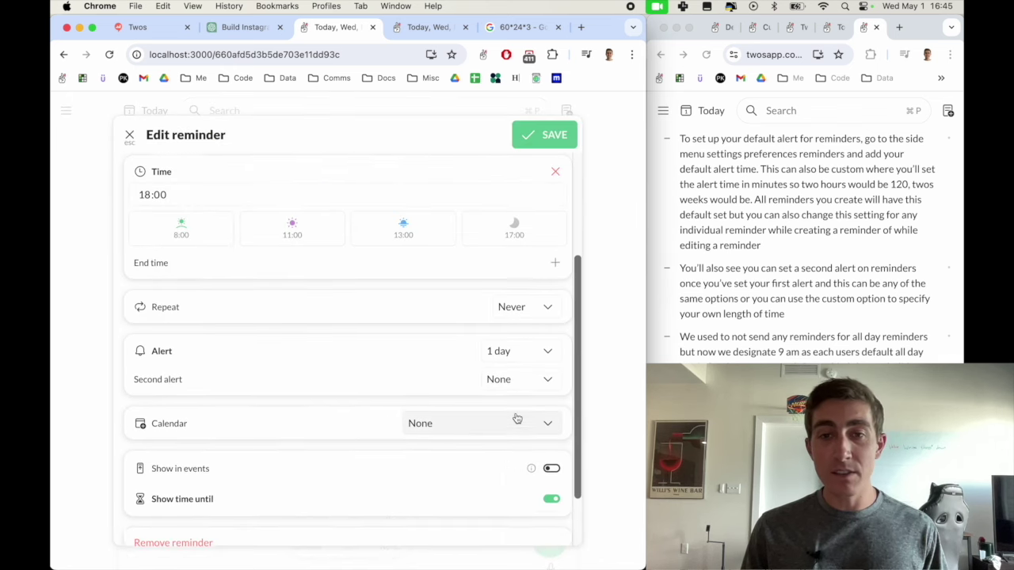
{"action": "scroll", "coordinate": [517, 418], "scroll_direction": "down", "scroll_amount": 2}
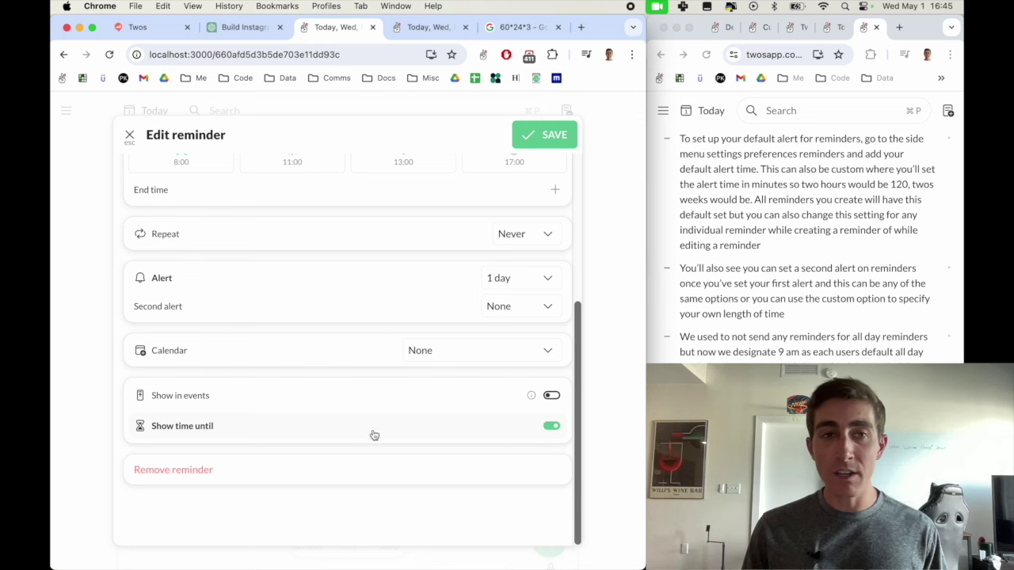
{"action": "scroll", "coordinate": [529, 426], "scroll_direction": "up", "scroll_amount": 8}
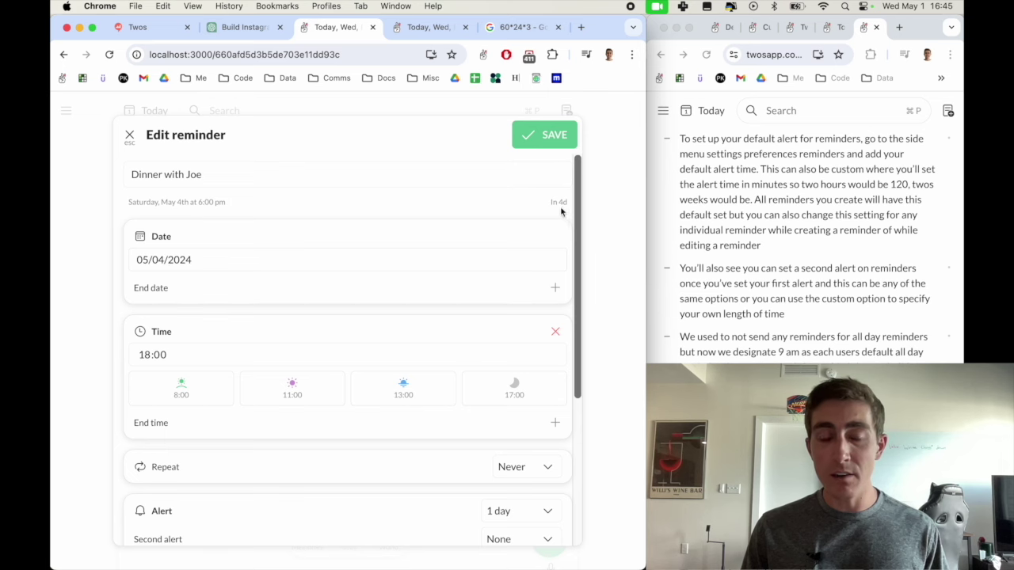
{"action": "scroll", "coordinate": [530, 394], "scroll_direction": "down", "scroll_amount": 1}
{"action": "scroll", "coordinate": [529, 393], "scroll_direction": "down", "scroll_amount": 5}
{"action": "left_click", "coordinate": [551, 425]}
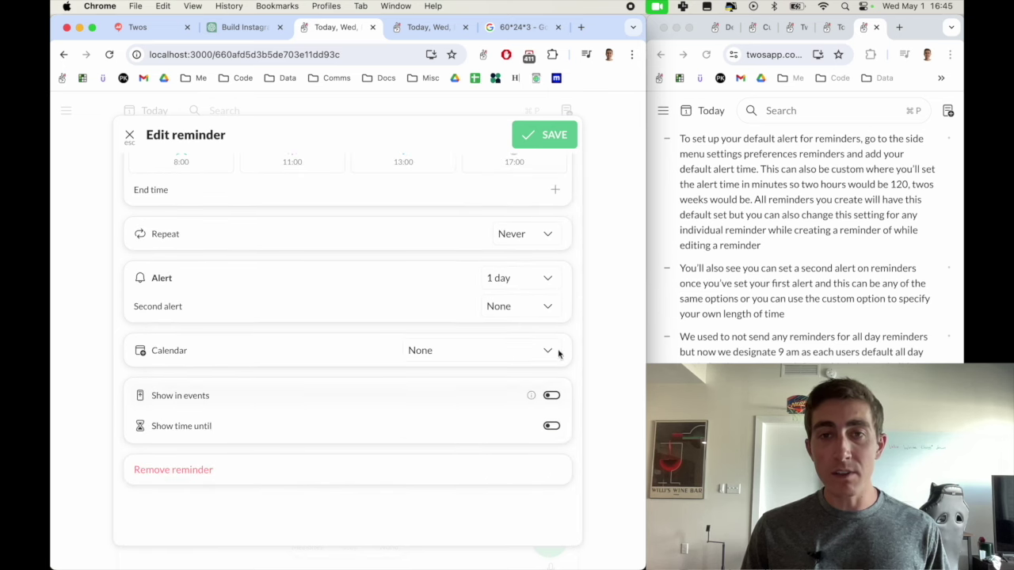
{"action": "left_click", "coordinate": [555, 136]}
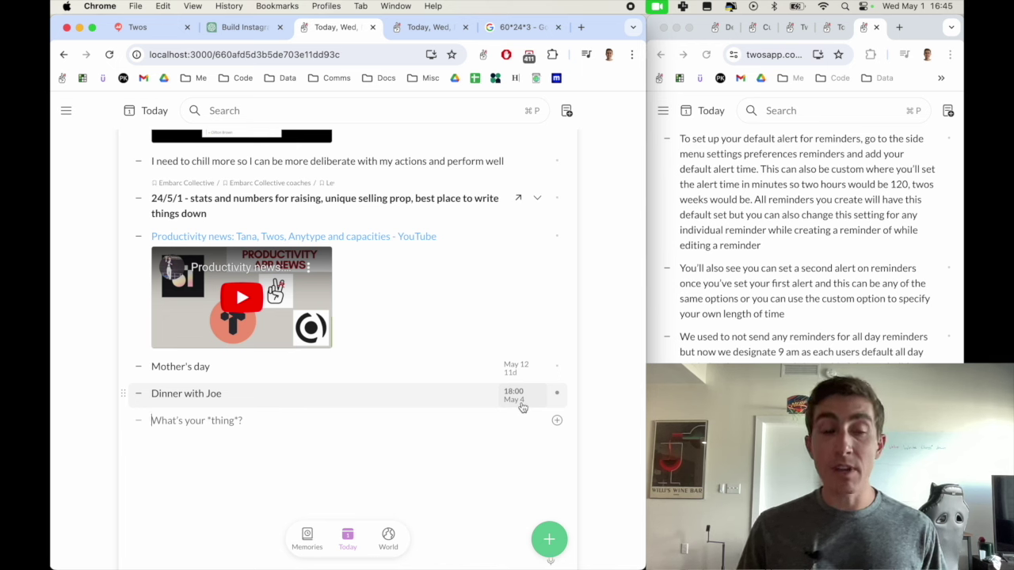
Step: In the Events & reminders preferences, turn off Time until on by default
{"action": "left_click", "coordinate": [66, 111]}
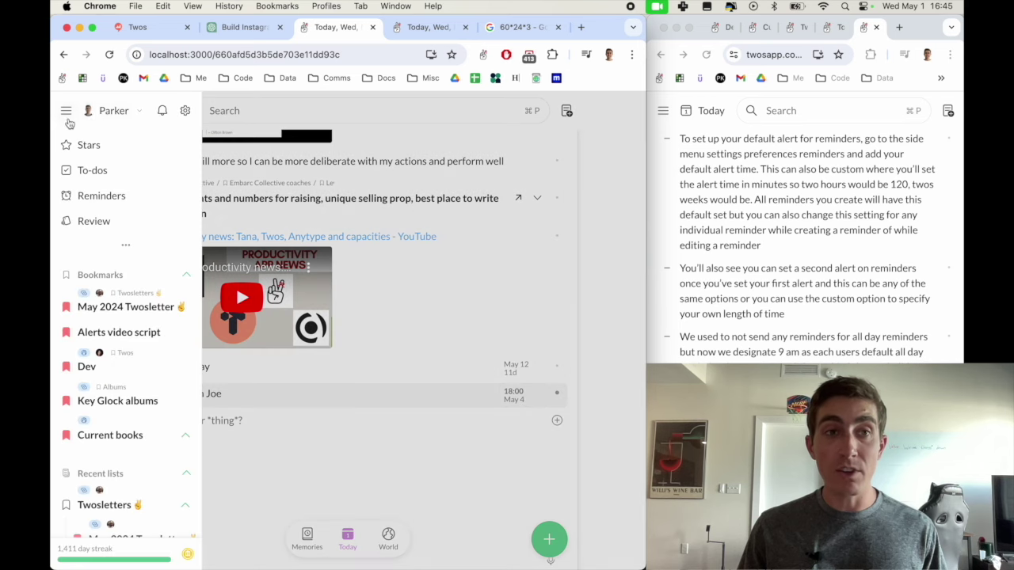
{"action": "left_click", "coordinate": [184, 113]}
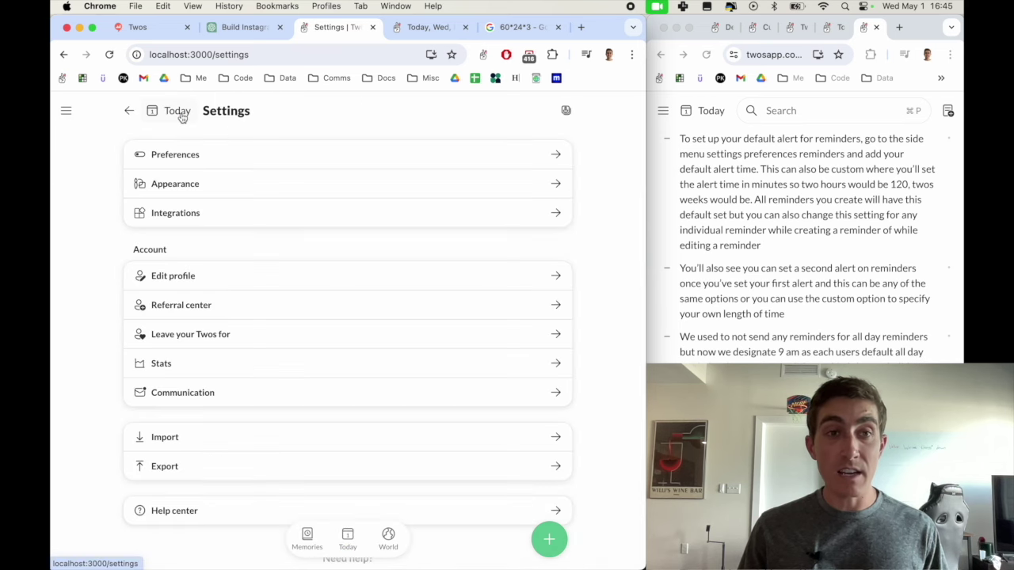
{"action": "left_click", "coordinate": [187, 154]}
{"action": "left_click", "coordinate": [204, 308]}
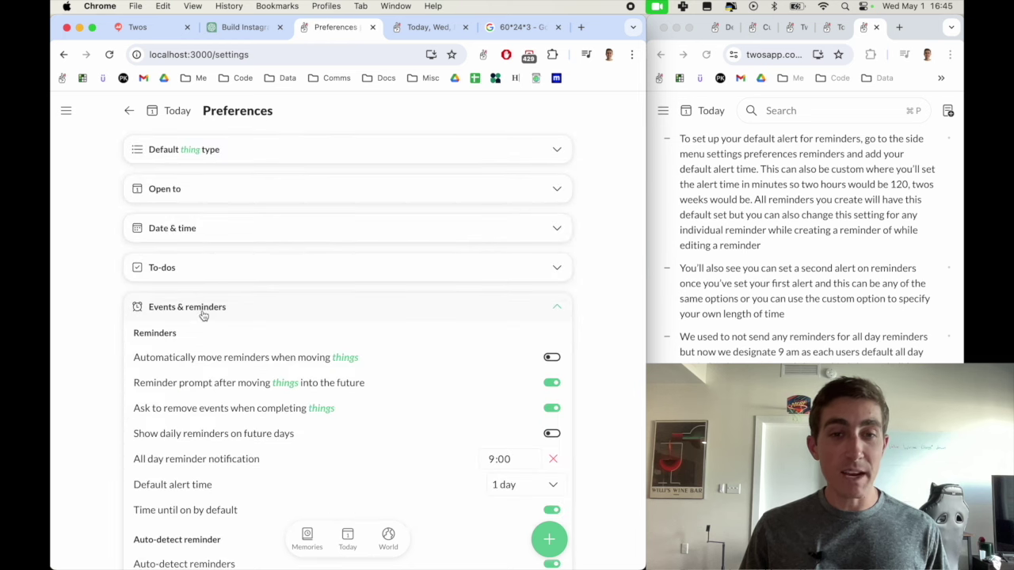
{"action": "scroll", "coordinate": [209, 315], "scroll_direction": "down", "scroll_amount": 3}
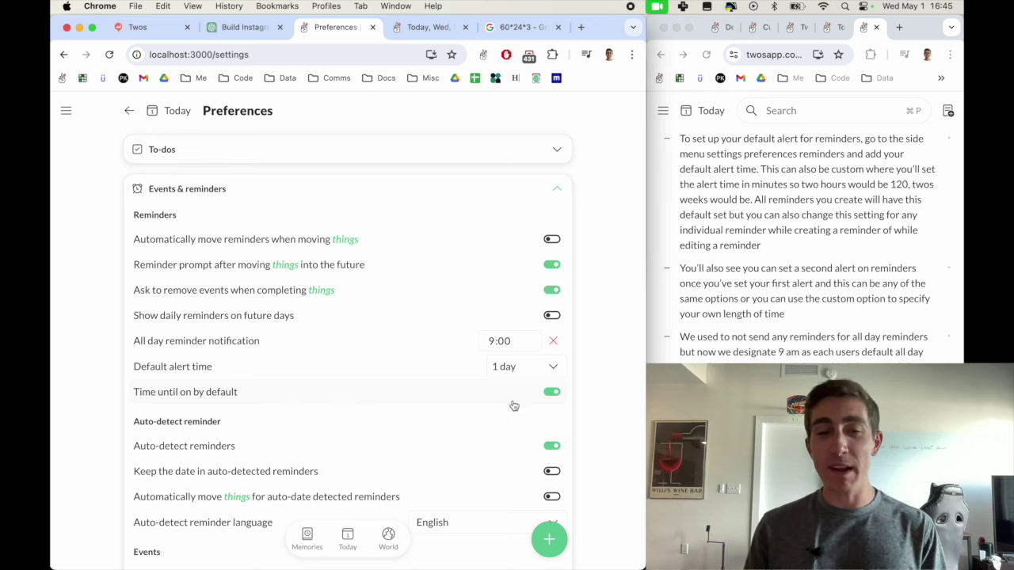
{"action": "left_click", "coordinate": [555, 406]}
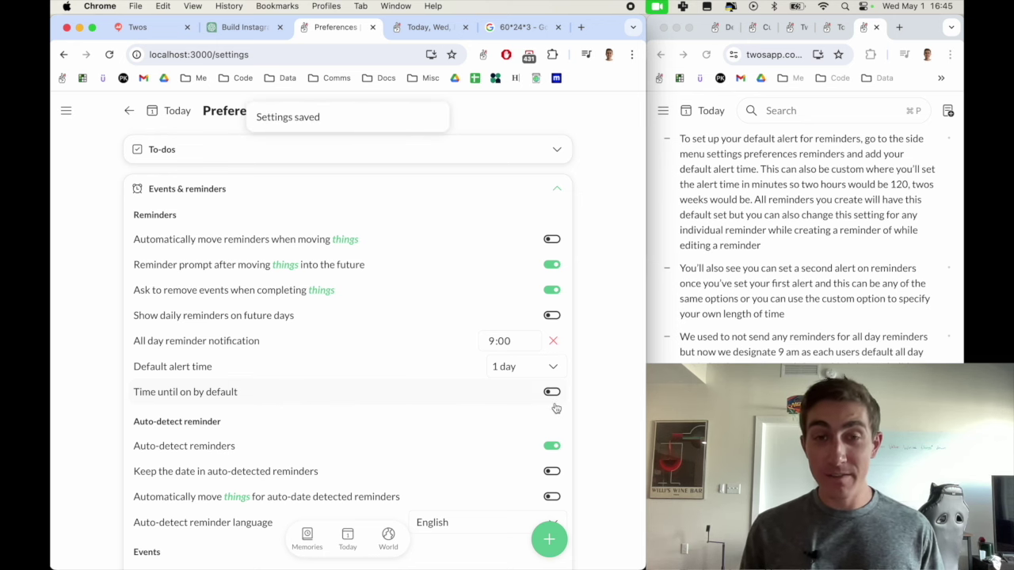